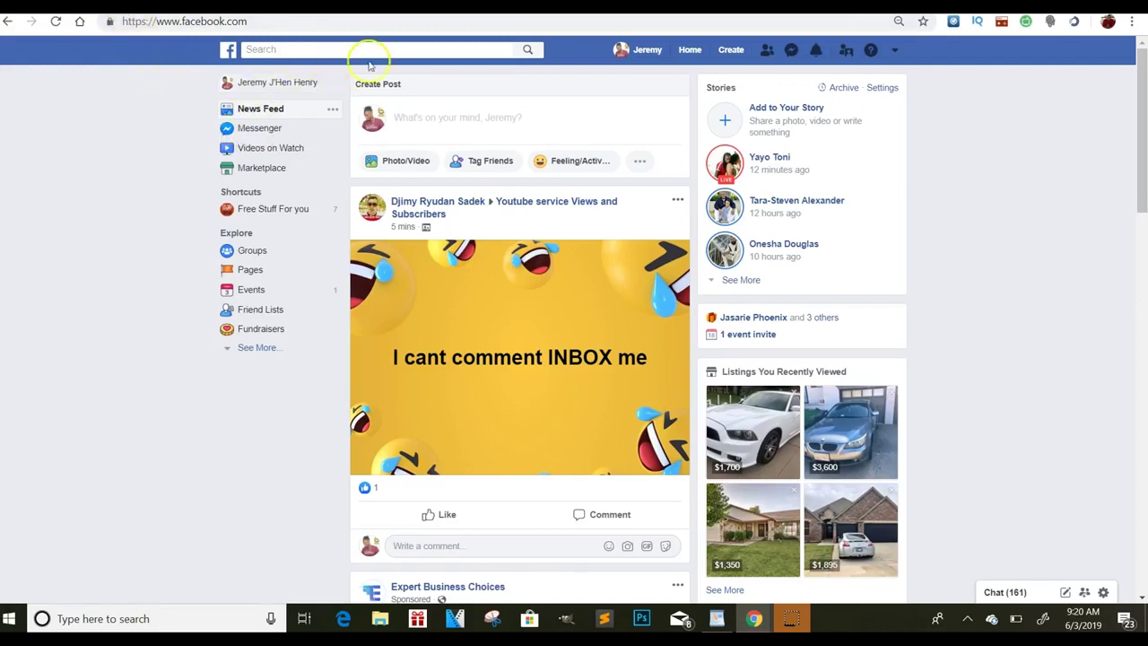
Open Gary Vaynerchuk's page from the recent searches and highlight the number of people who like it in the Community section
left_click(429, 50)
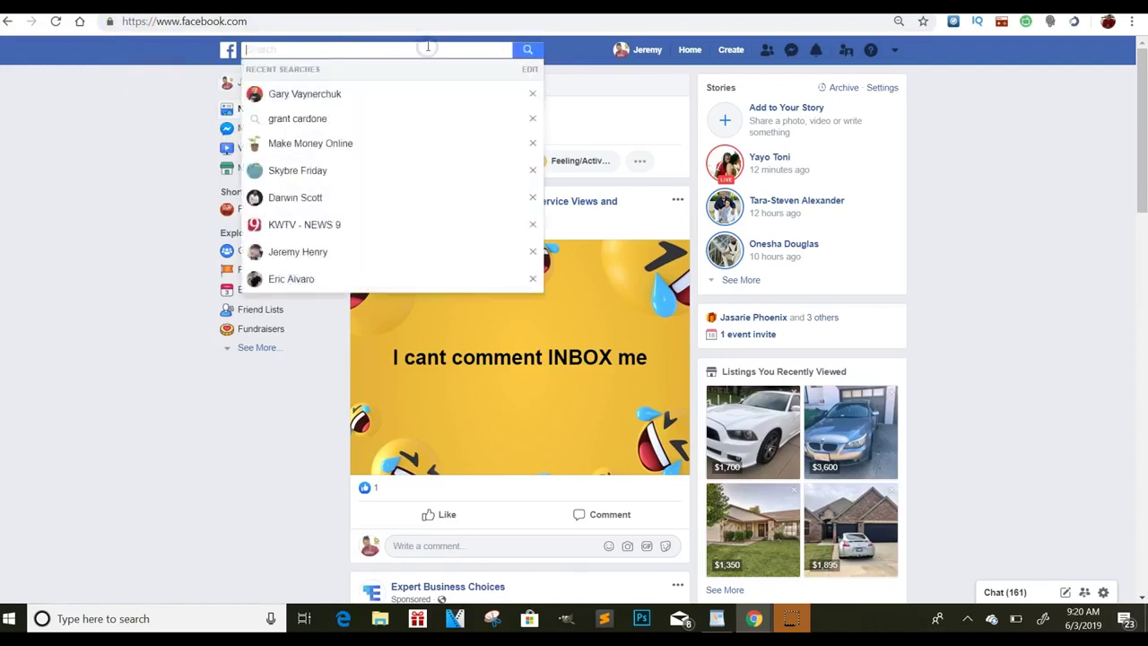
left_click(335, 92)
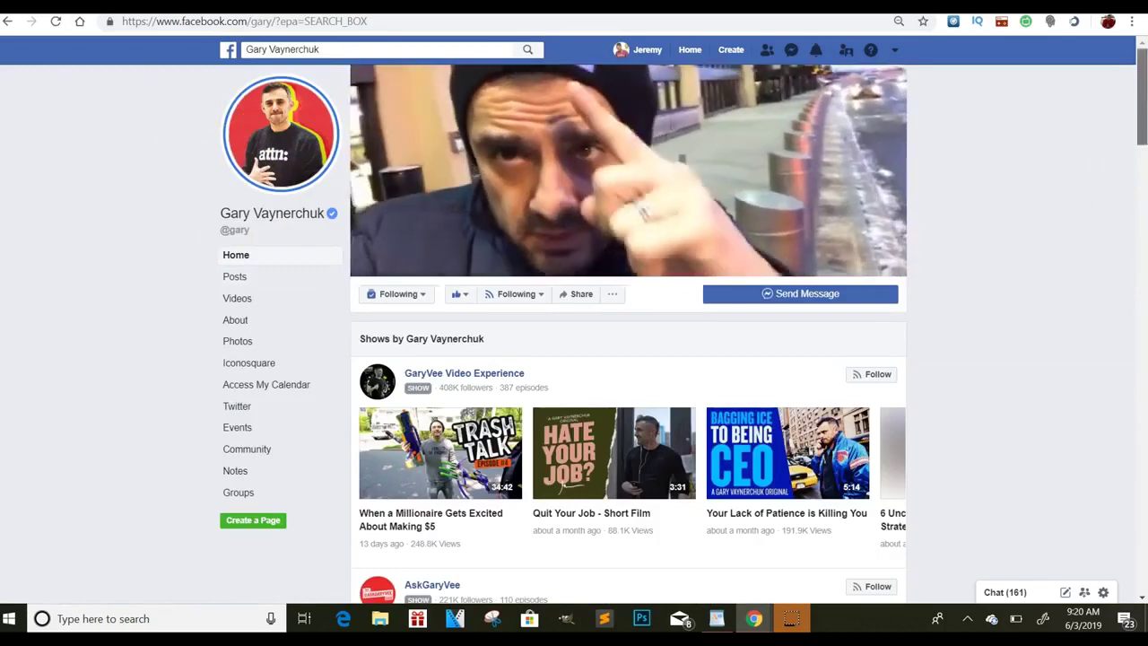
scroll(1144, 130, "down", 2)
scroll(1144, 130, "down", 6)
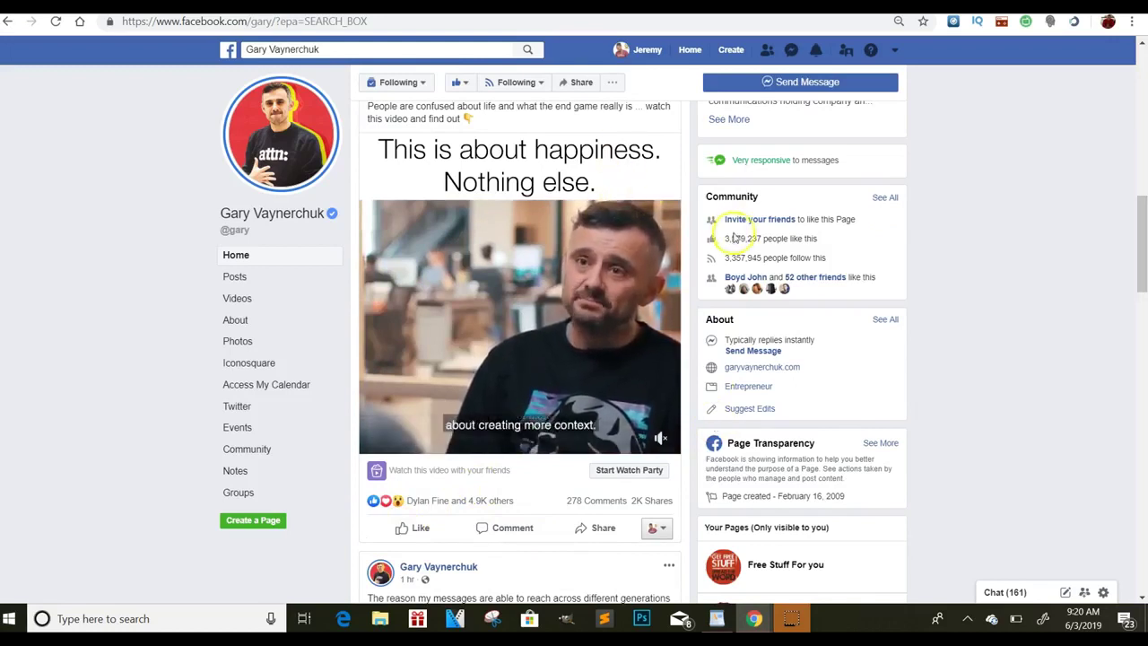
left_click_drag(726, 235, 777, 239)
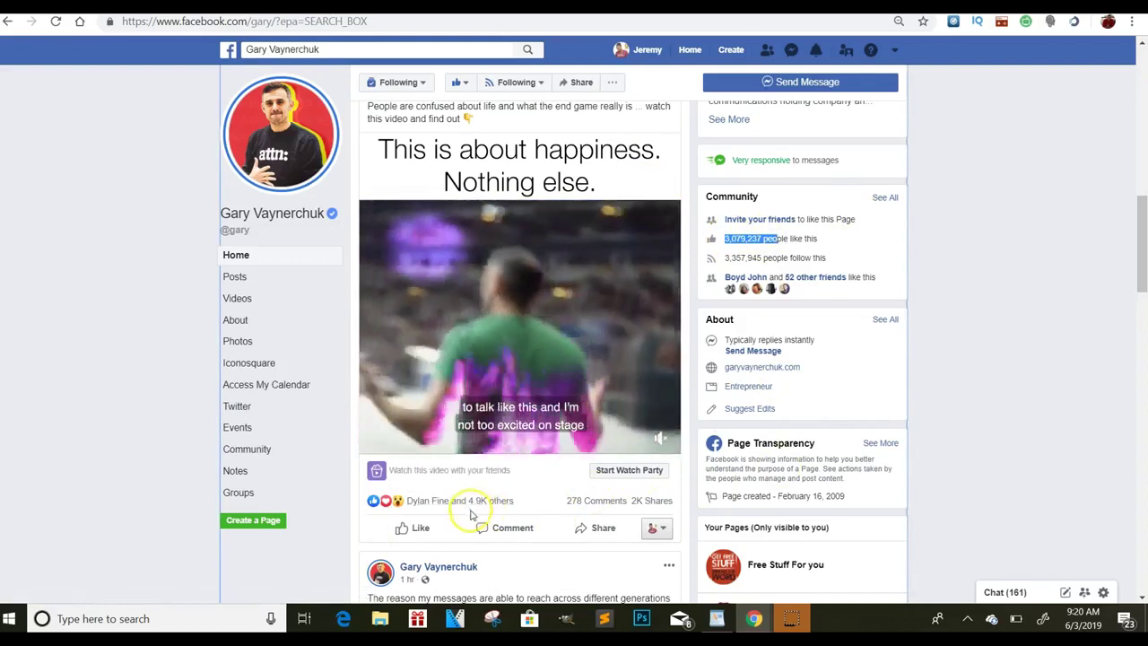
Open the list of people who reacted to the "This is about happiness" video post and launch the SimpleSocialTools Add Friends tool on it
left_click(1076, 21)
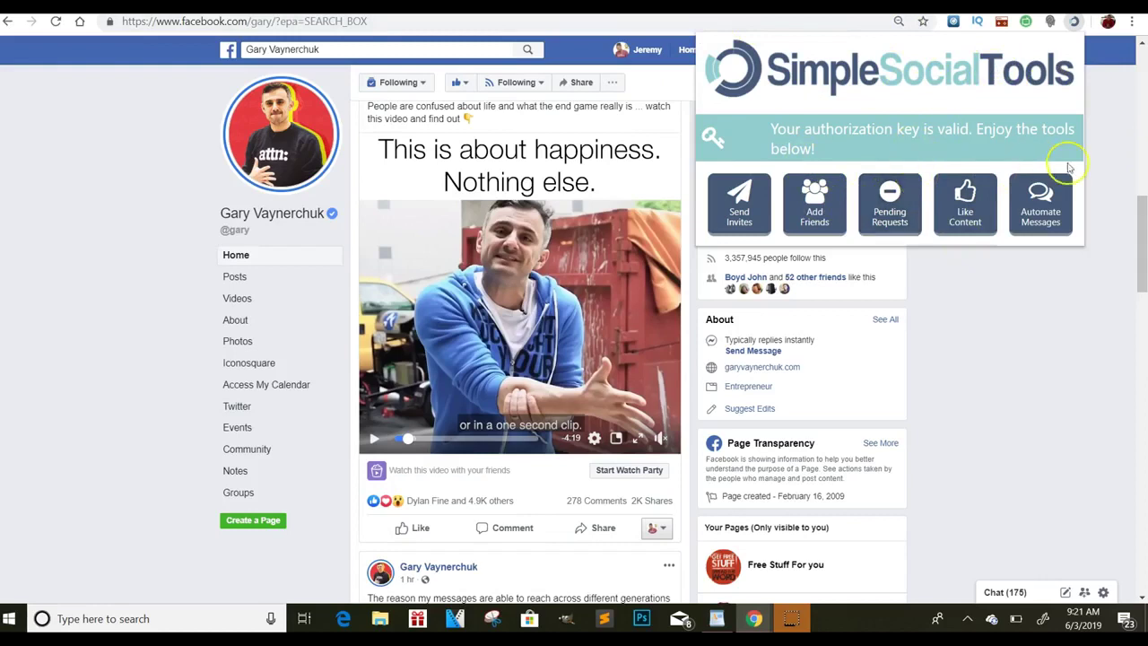
left_click(457, 502)
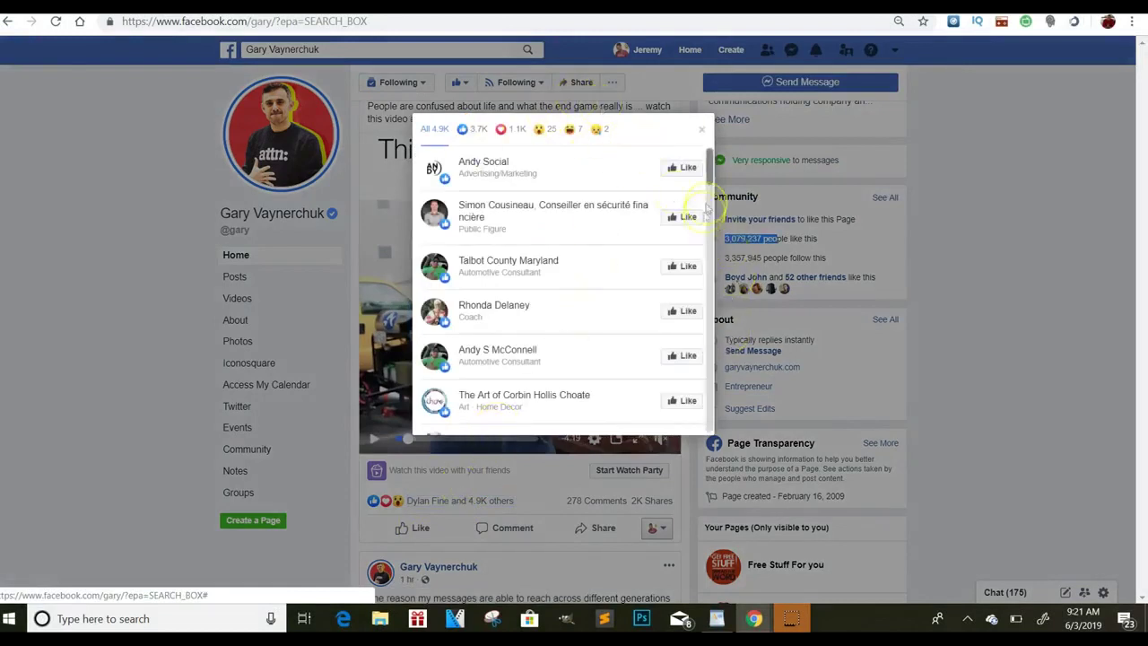
left_click_drag(712, 167, 720, 314)
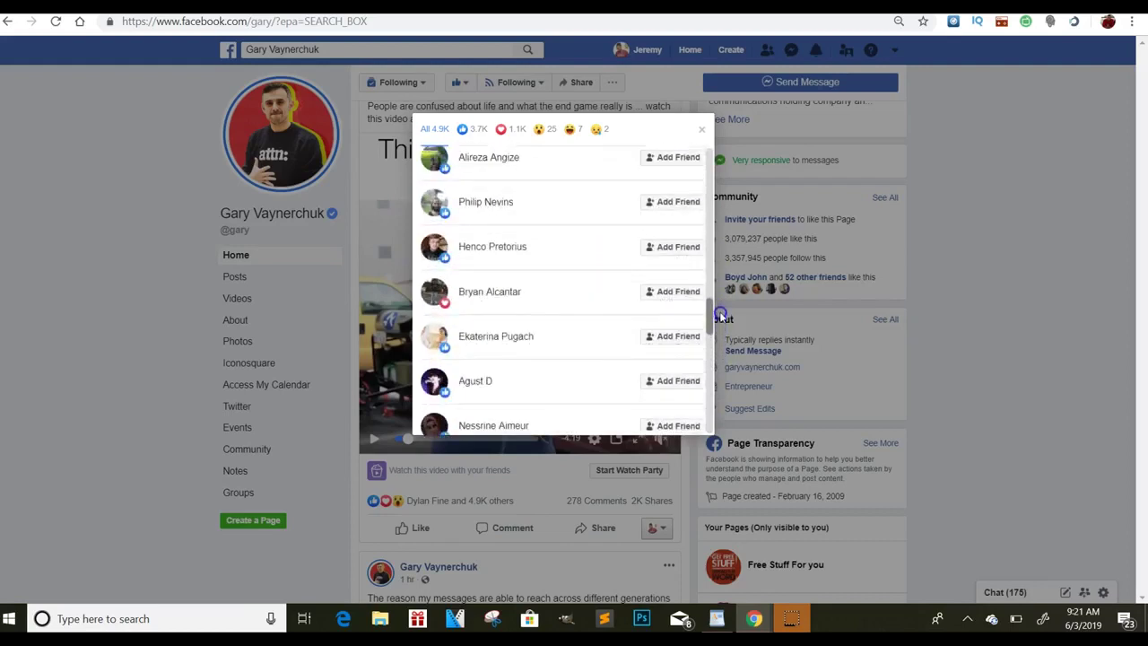
left_click(1076, 22)
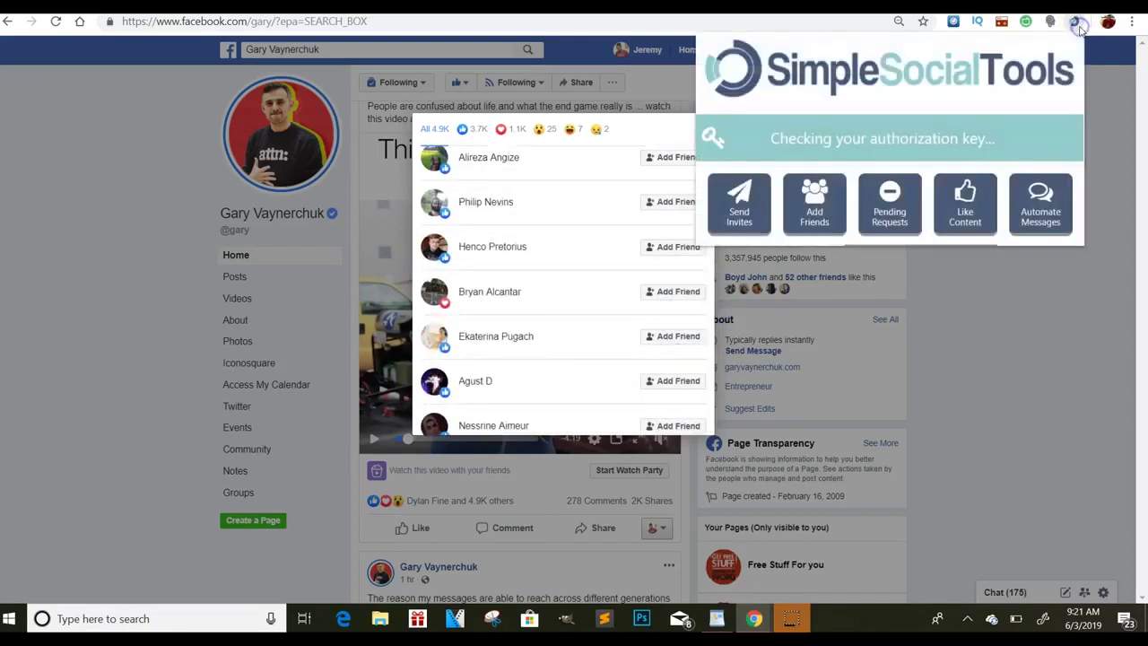
left_click(815, 205)
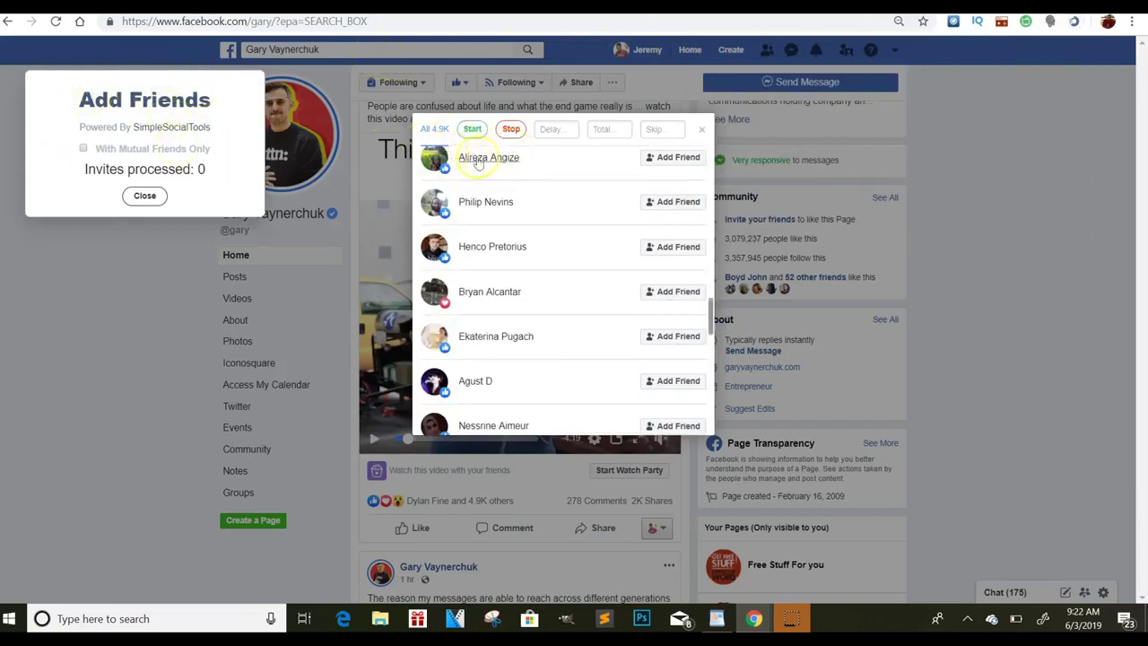
Set the Add Friends delay to 20, the total to 3000 and the skip value to 0
left_click(556, 130)
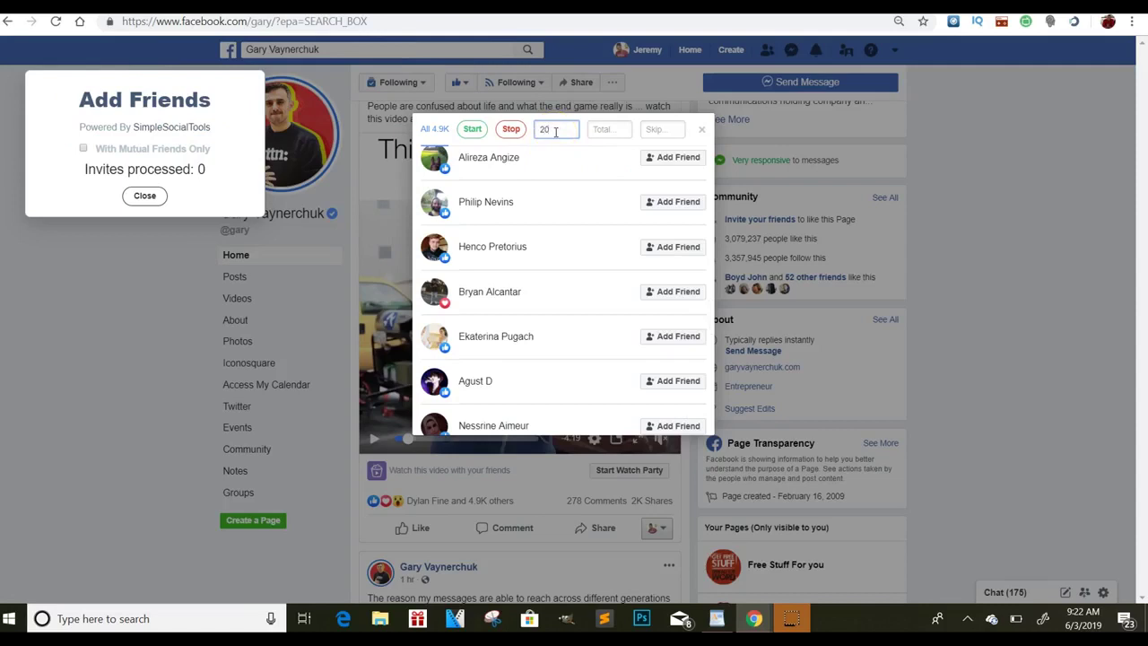
left_click(622, 134)
type("1")
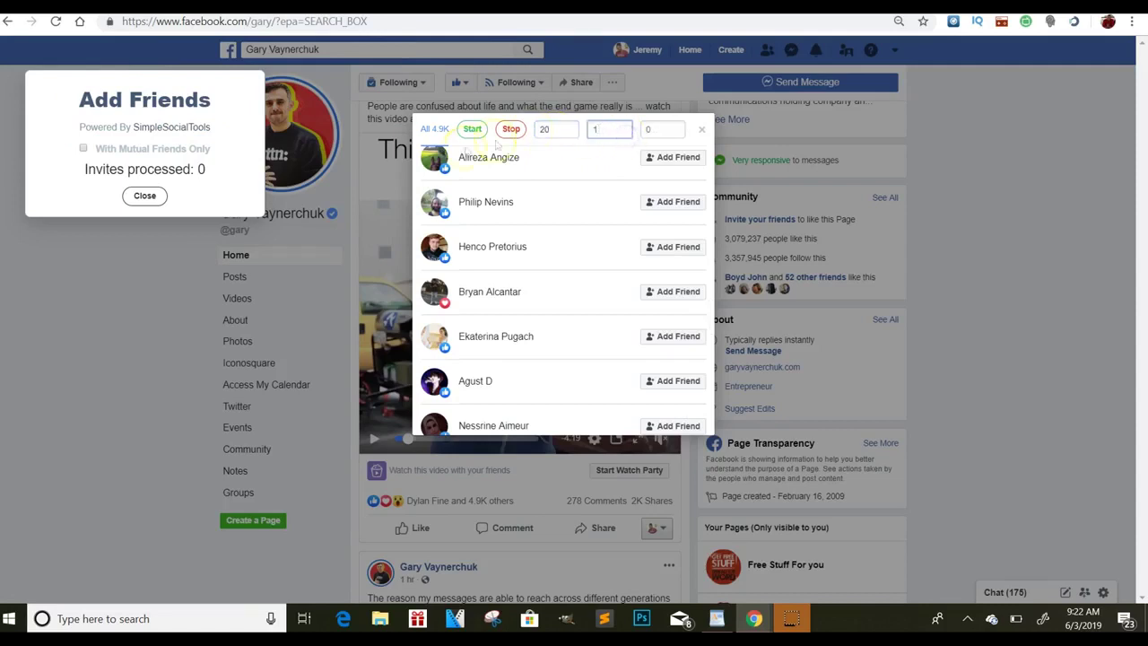
left_click(437, 144)
left_click(615, 134)
left_click(473, 129)
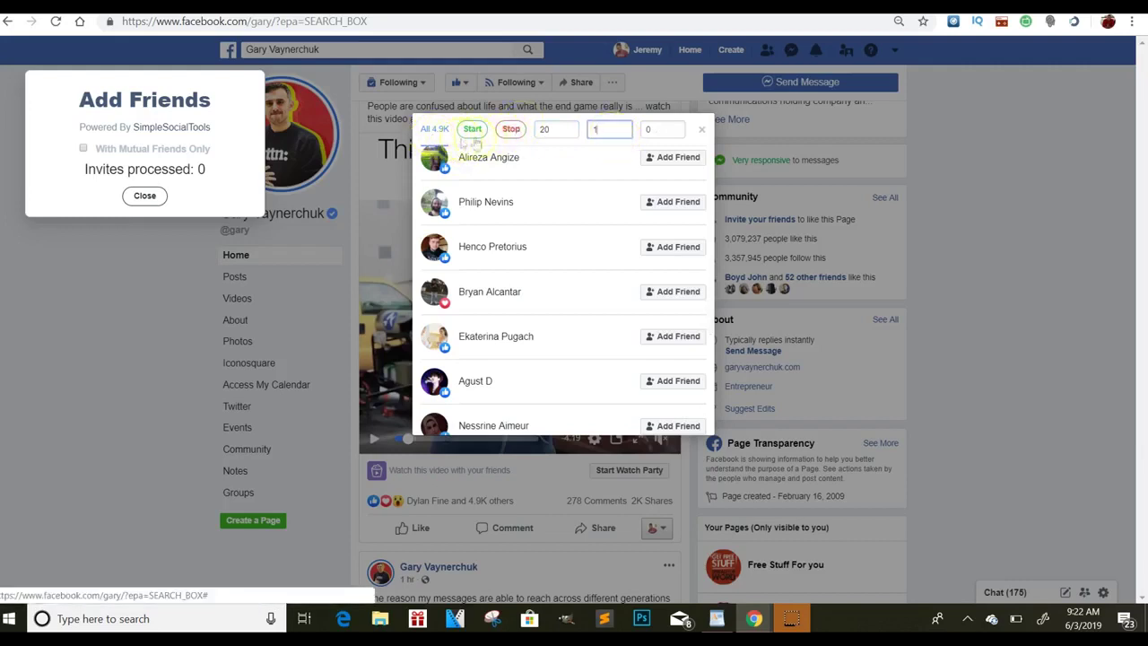
left_click(473, 129)
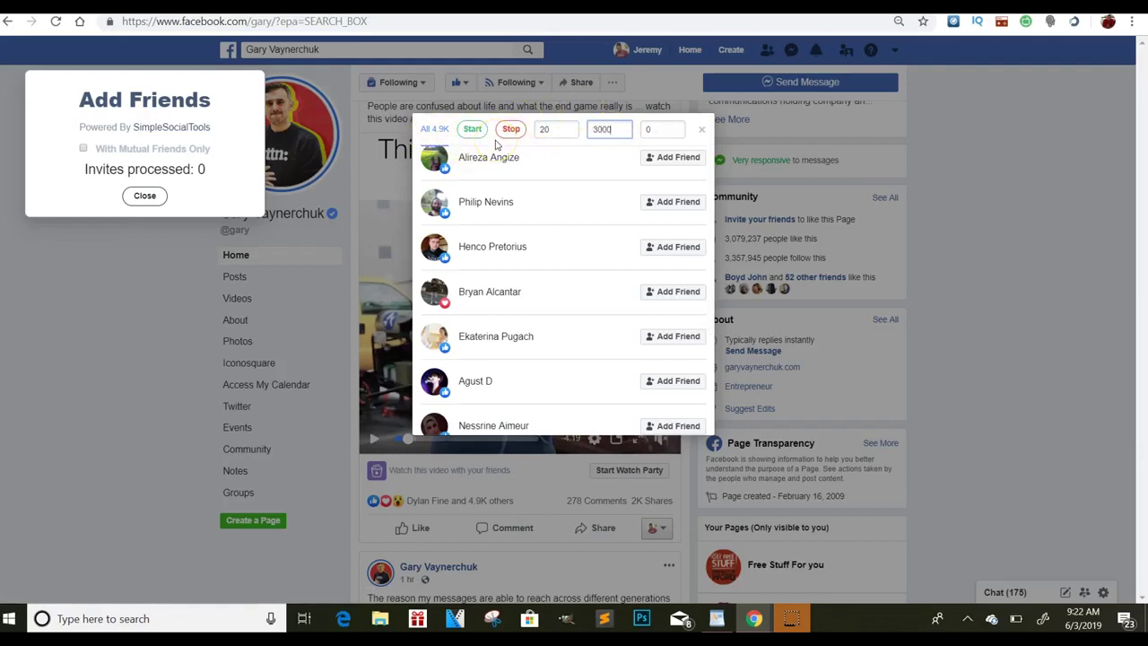
Set the Add Friends total to 1500 and the delay to 30
left_click(621, 132)
type("1500")
left_click(547, 130)
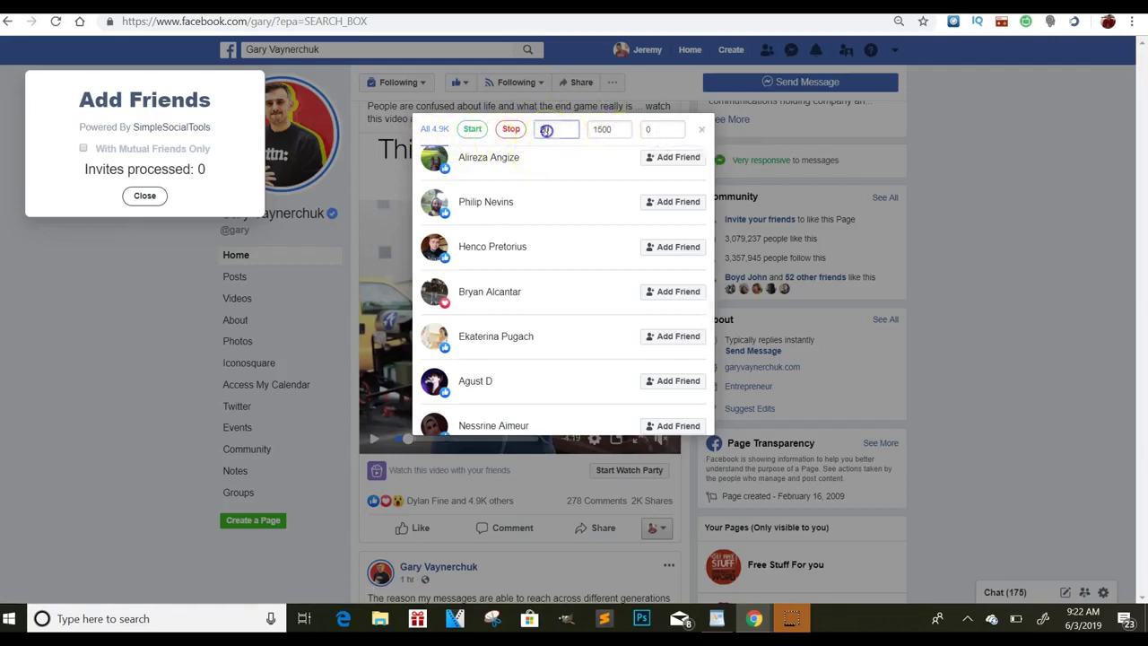
left_click(616, 130)
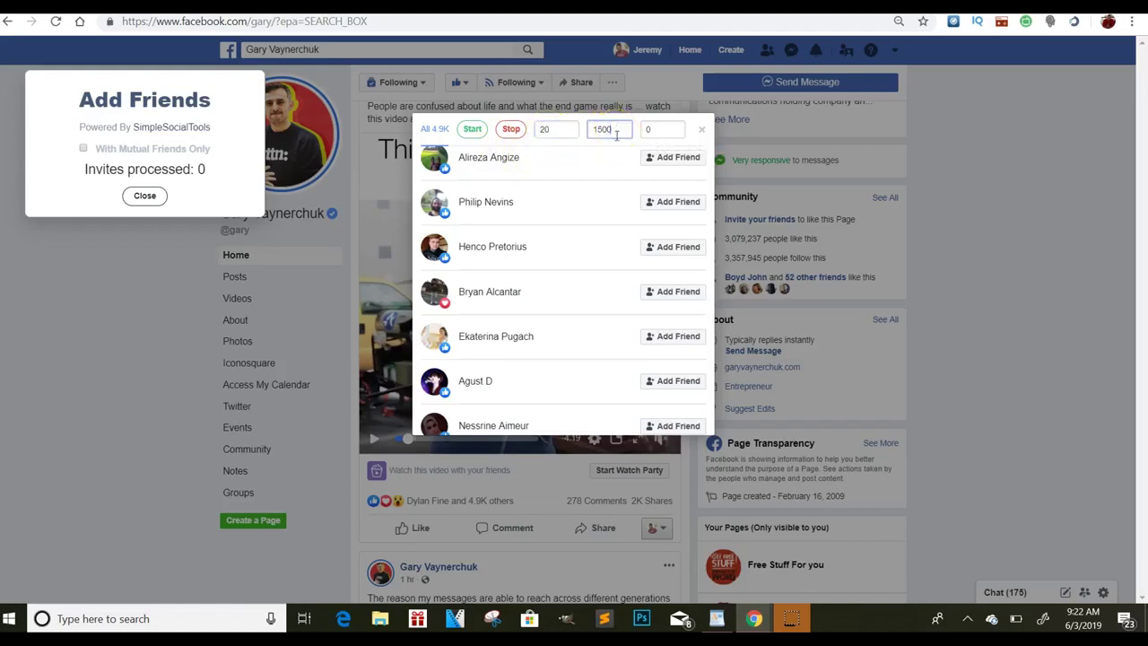
left_click(566, 132)
key("BackSpace")
key("BackSpace")
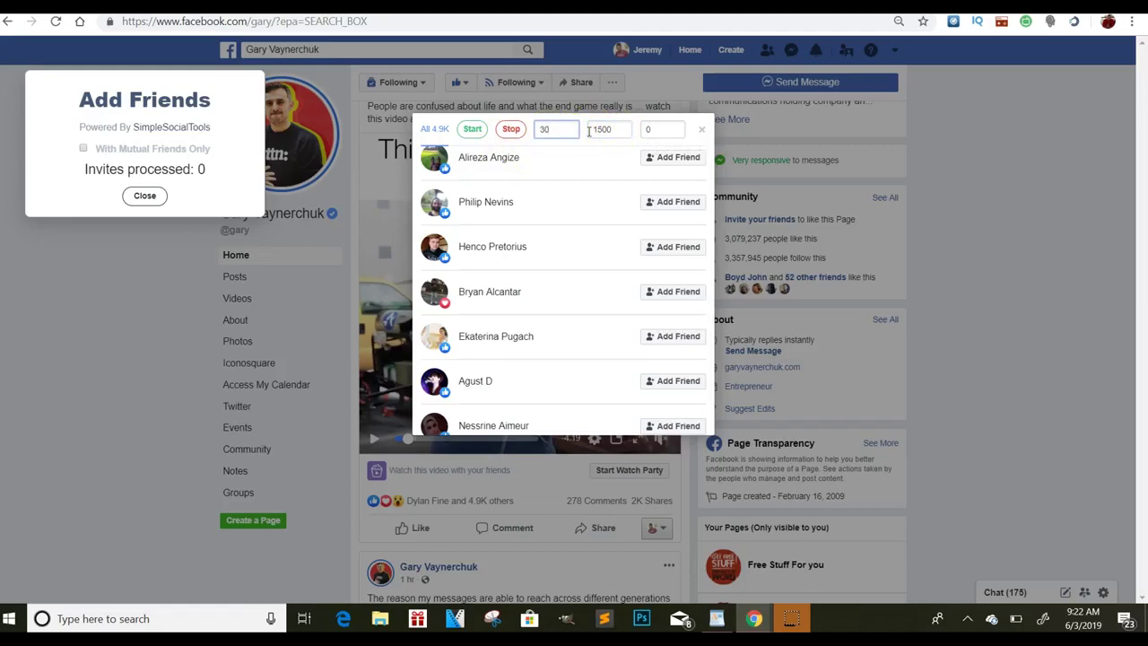
Lower the Add Friends total to 20 and set the skip value to 0
left_click(584, 132)
left_click(653, 130)
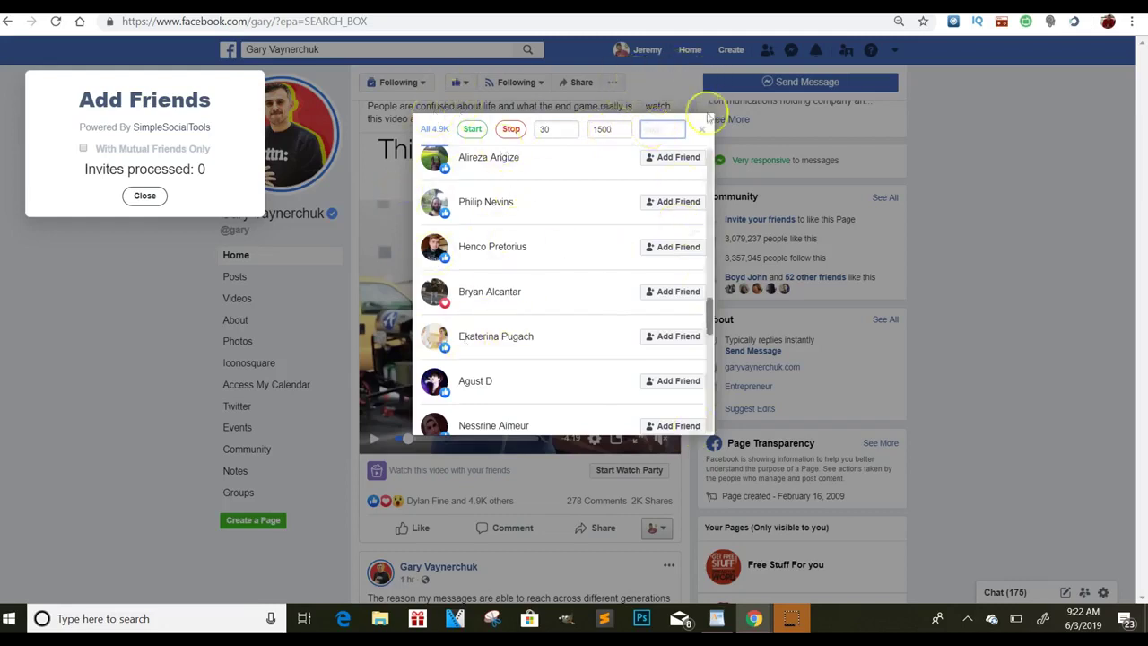
left_click(648, 130)
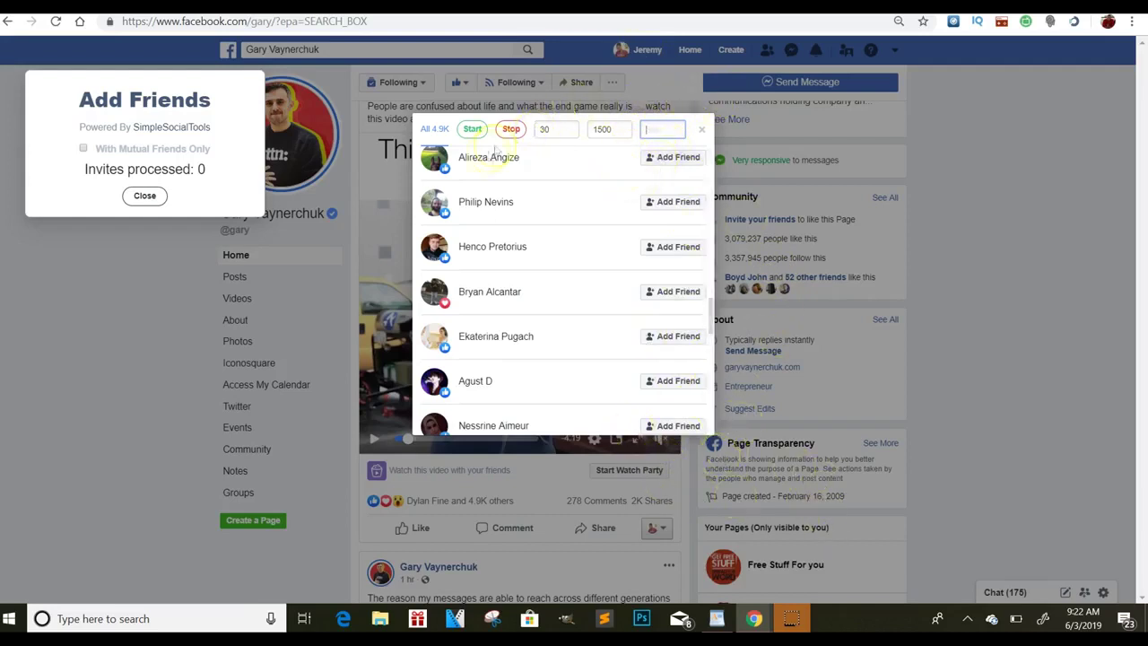
left_click(473, 128)
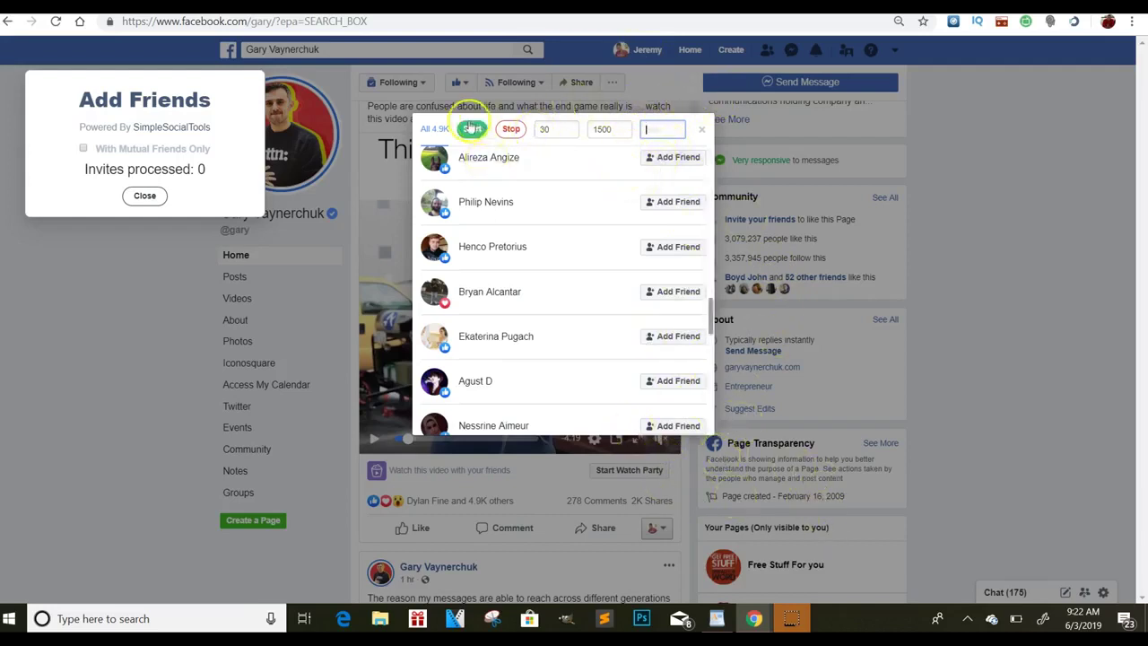
left_click(558, 129)
double_click(593, 133)
key("BackSpace")
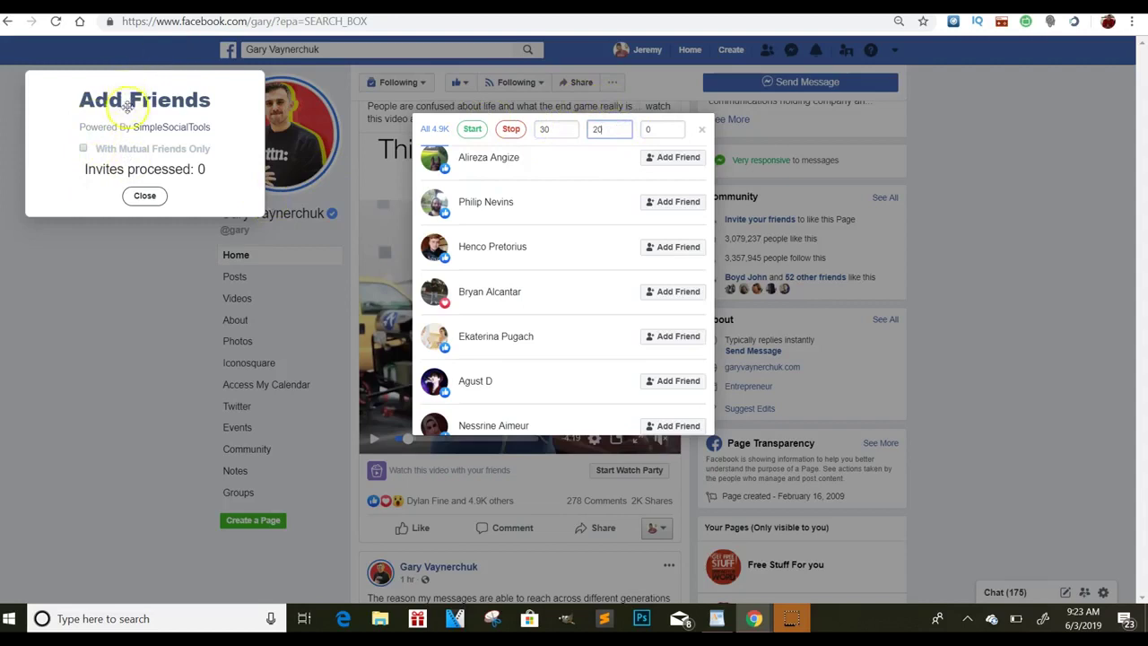
Try the With Mutual Friends Only option, leave it turned off, and start sending the friend requests
left_click(84, 150)
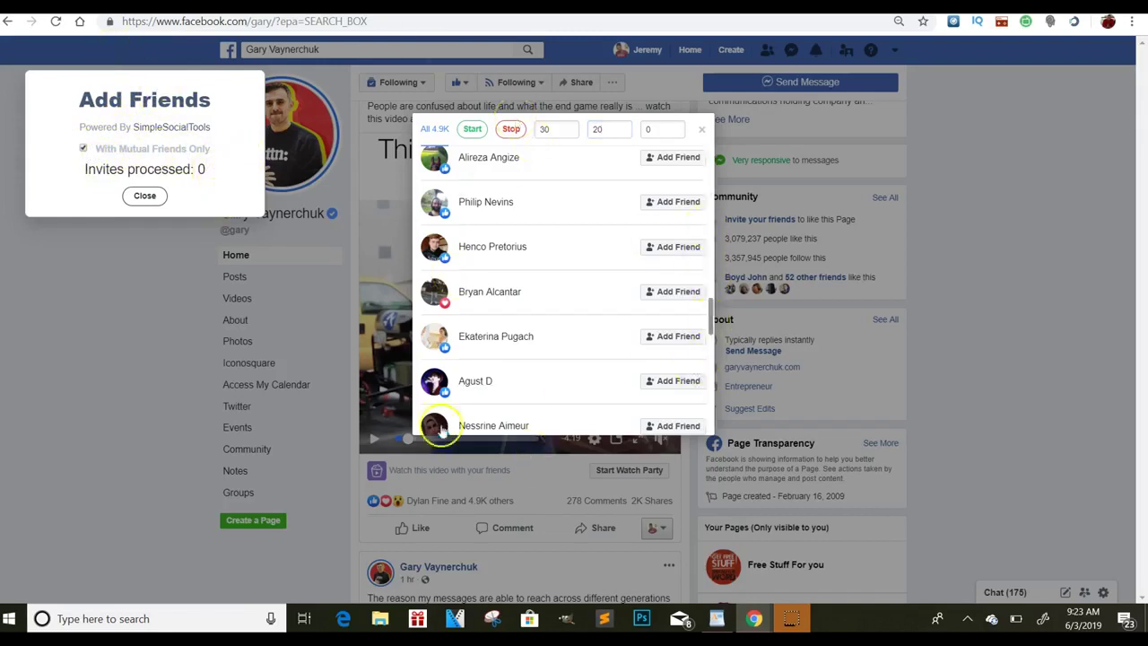
mouse_move(478, 208)
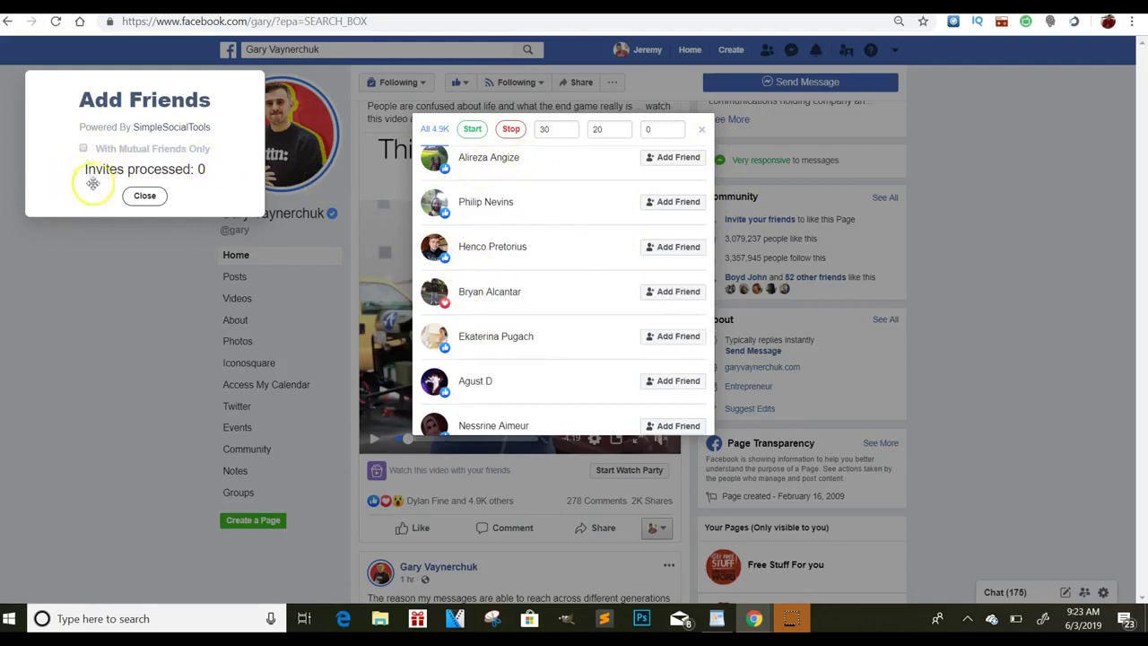
left_click(474, 130)
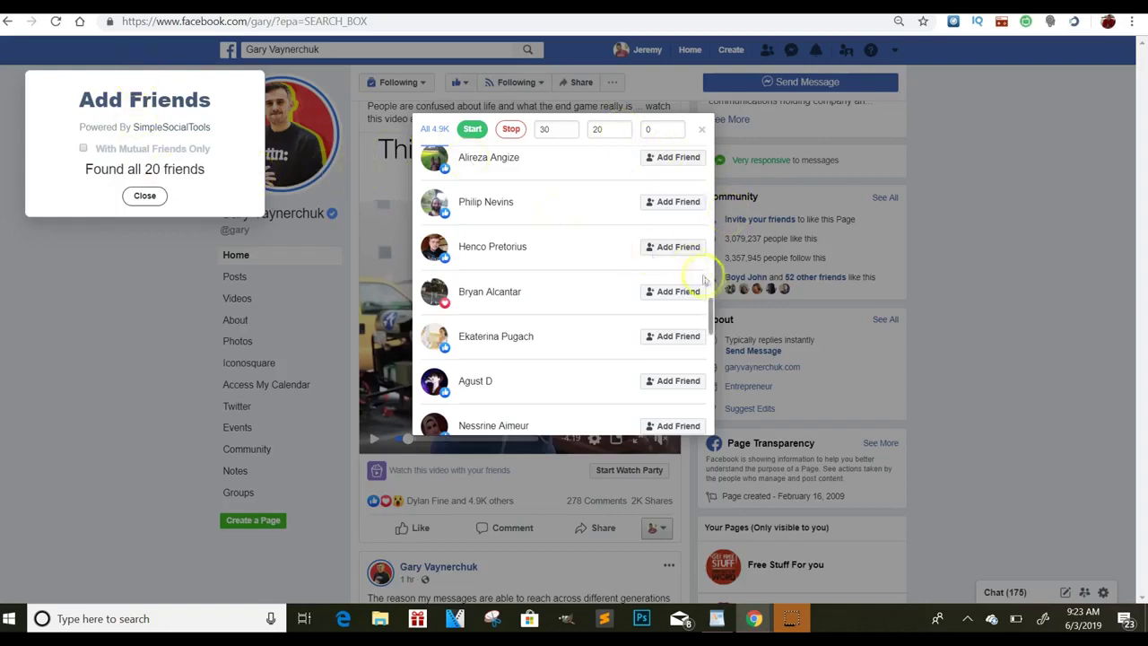
Check the sent friend requests in the reactions list, stop the Add Friends run and close the list
left_click_drag(712, 314, 719, 299)
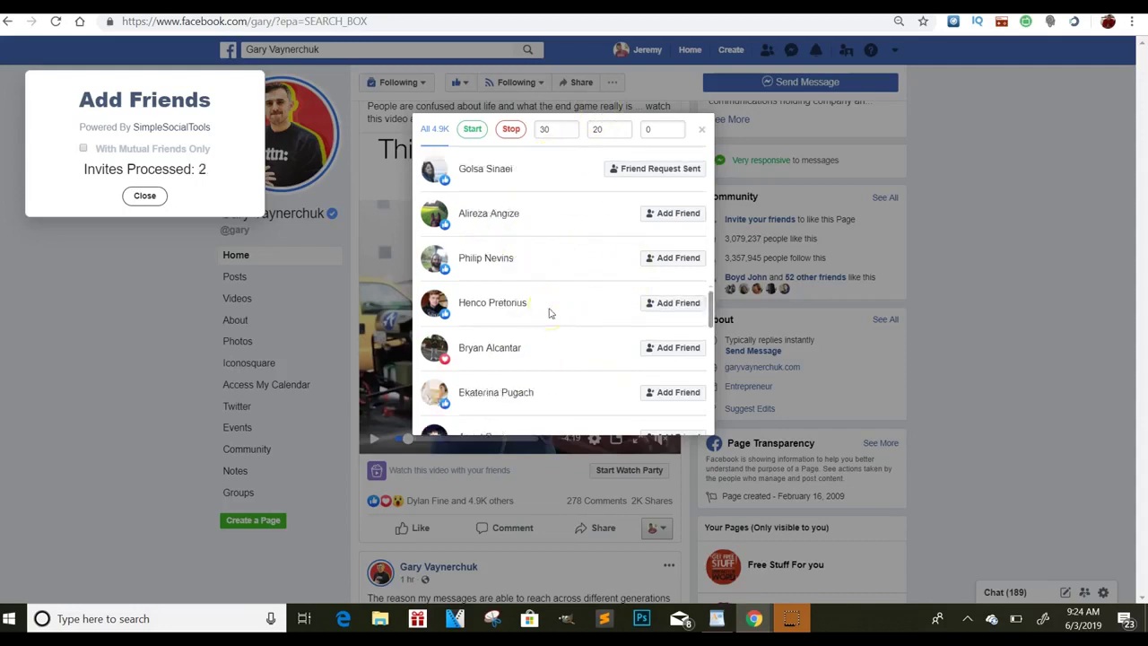
scroll(709, 302, "up", 1)
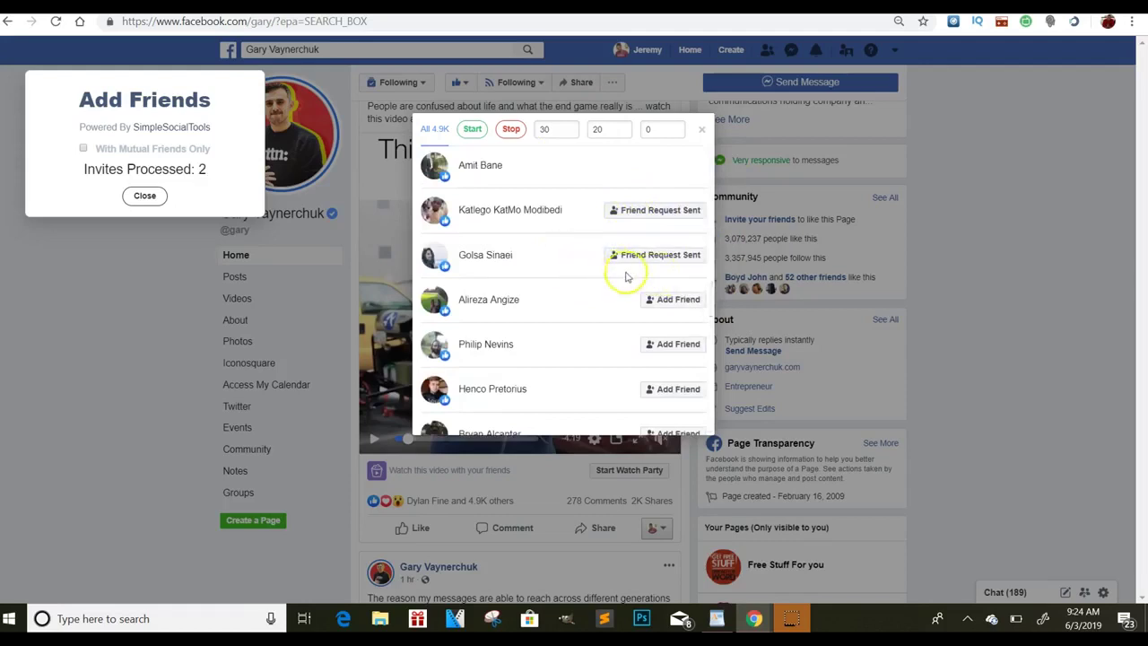
left_click(507, 129)
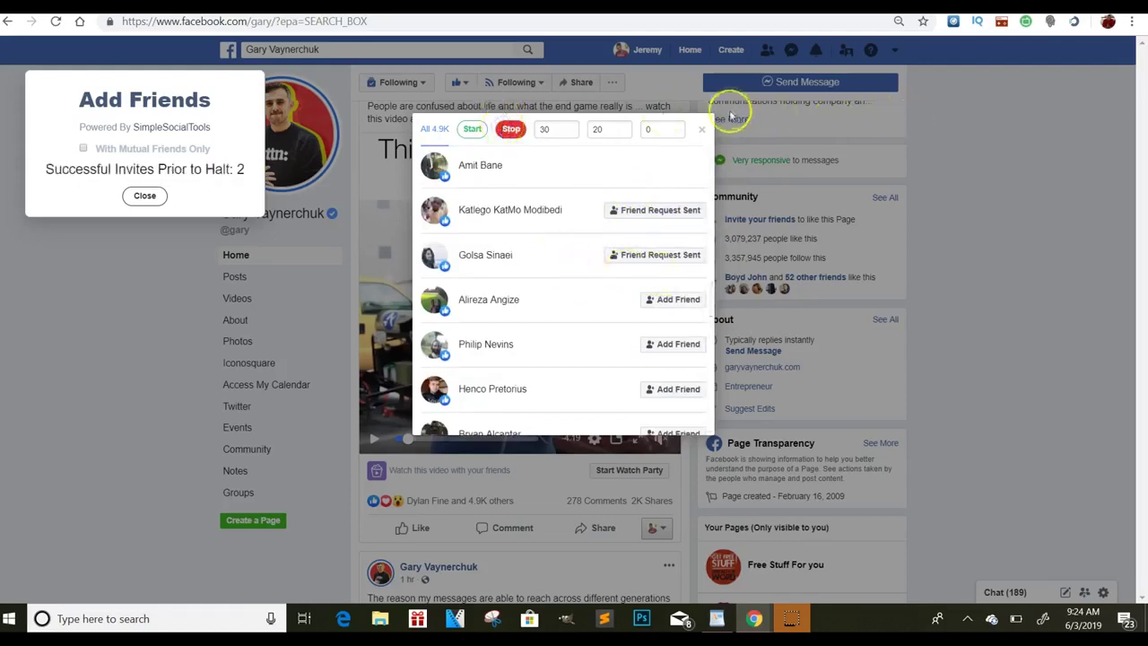
left_click(701, 129)
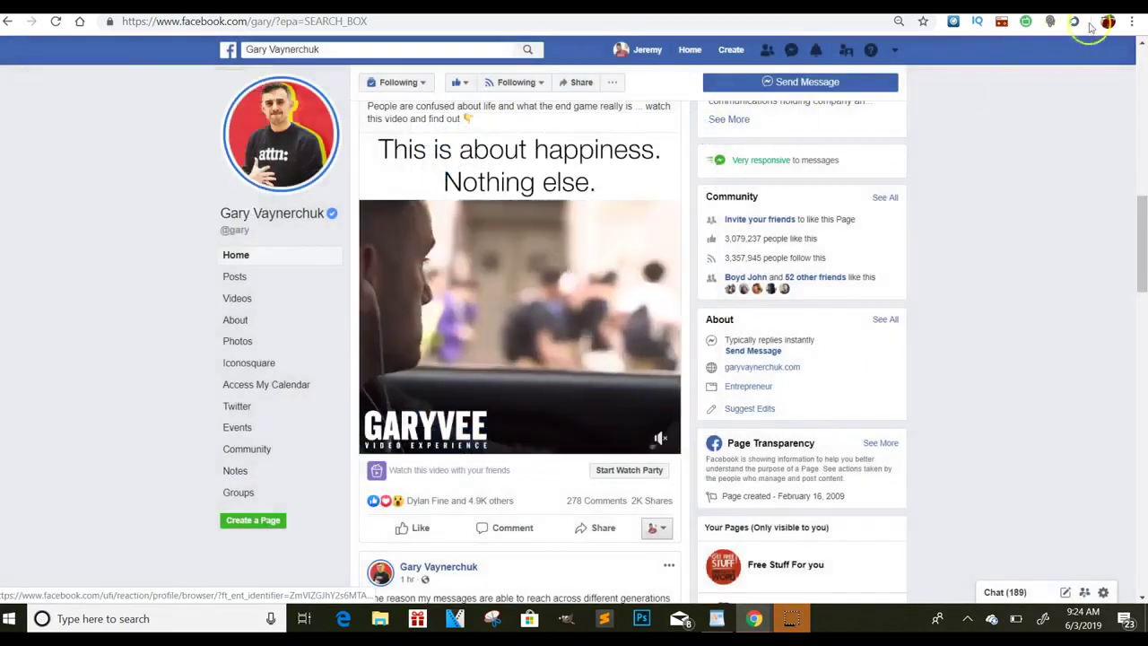
Preview the Like Content tool, close its panel and select the Automate Messages tool in SimpleSocialTools
left_click(1077, 22)
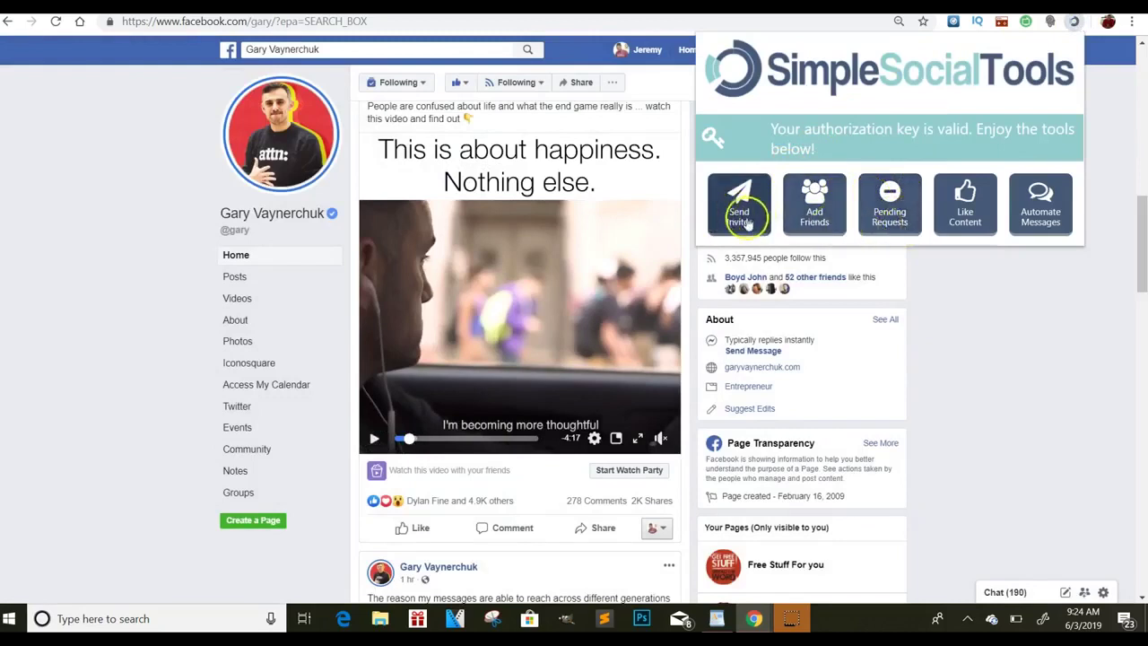
left_click(967, 215)
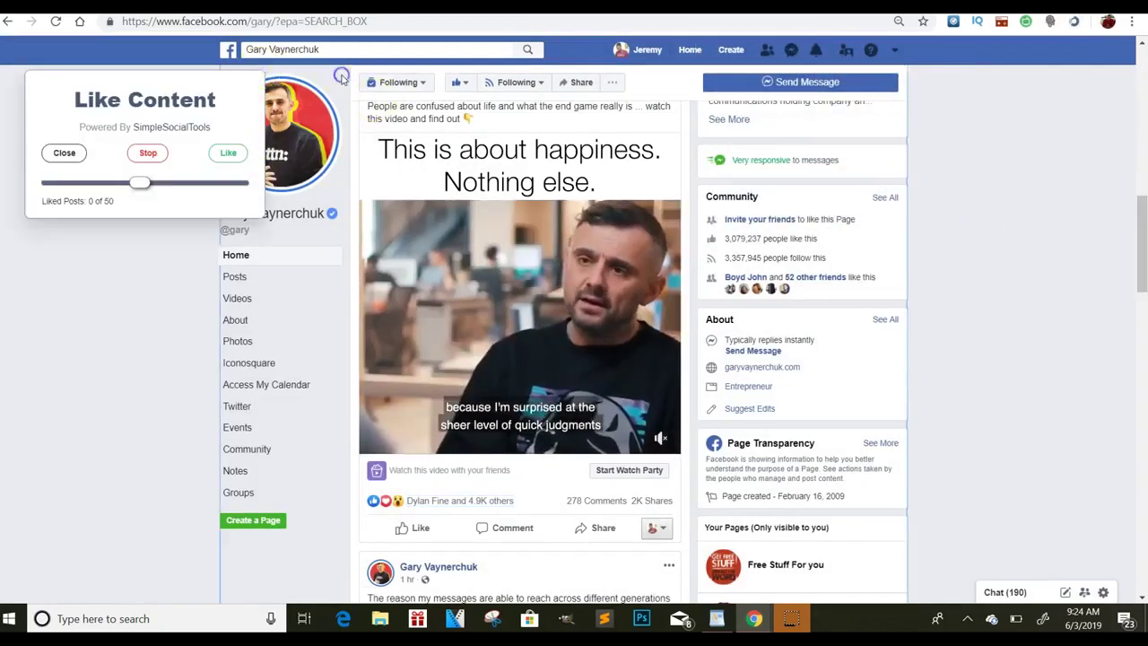
left_click(83, 150)
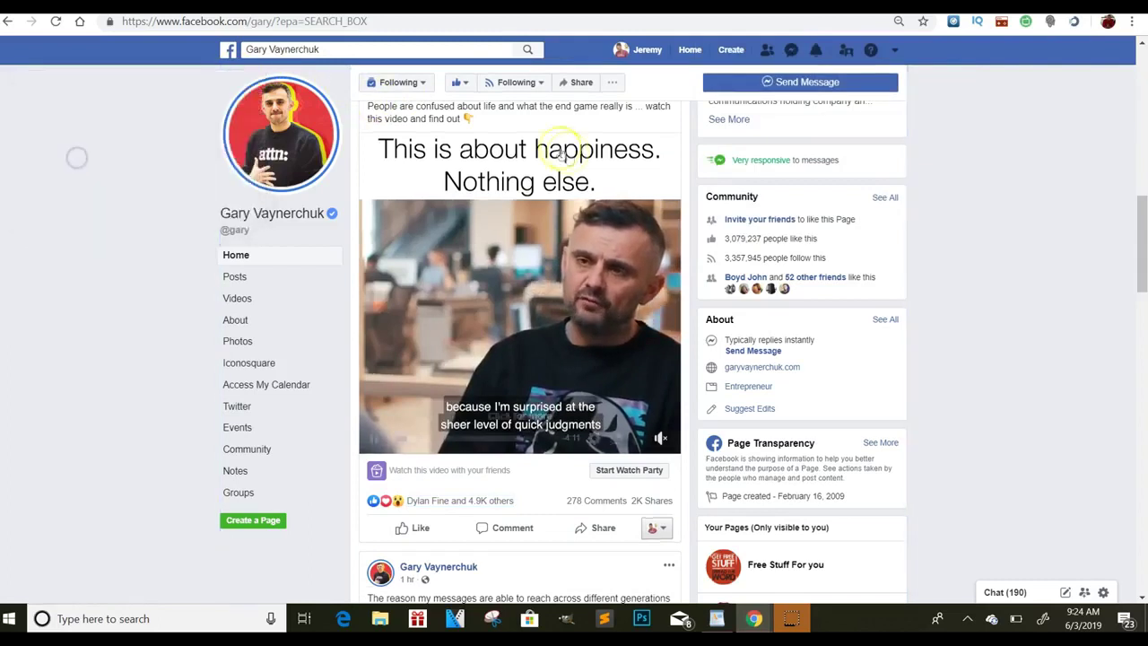
left_click(1076, 20)
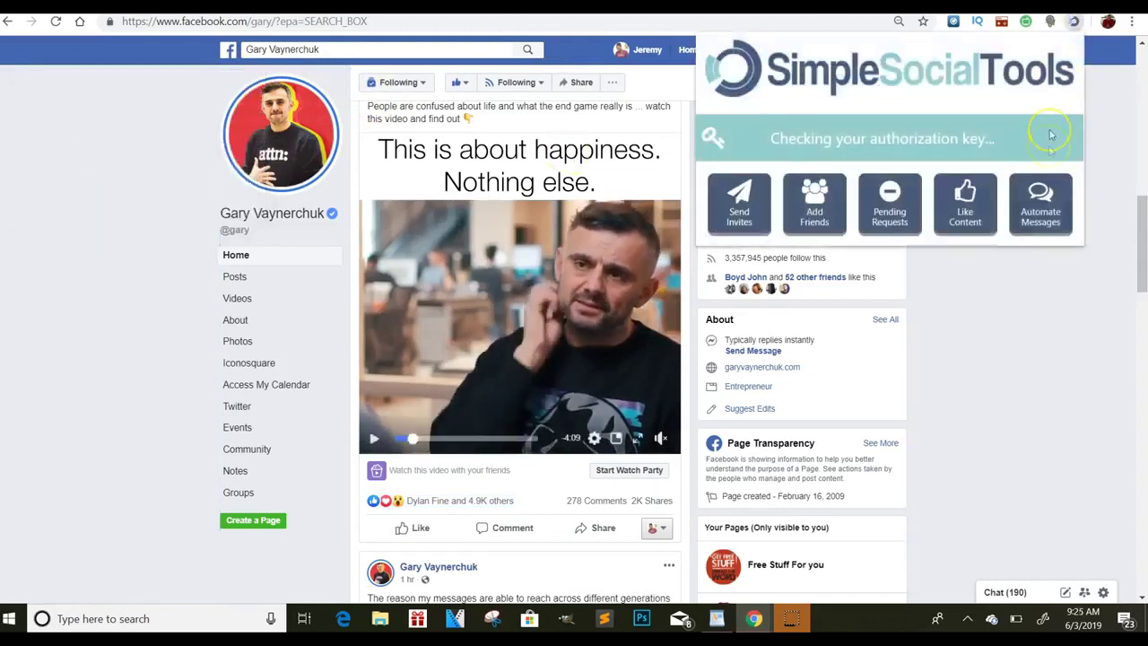
left_click(1045, 215)
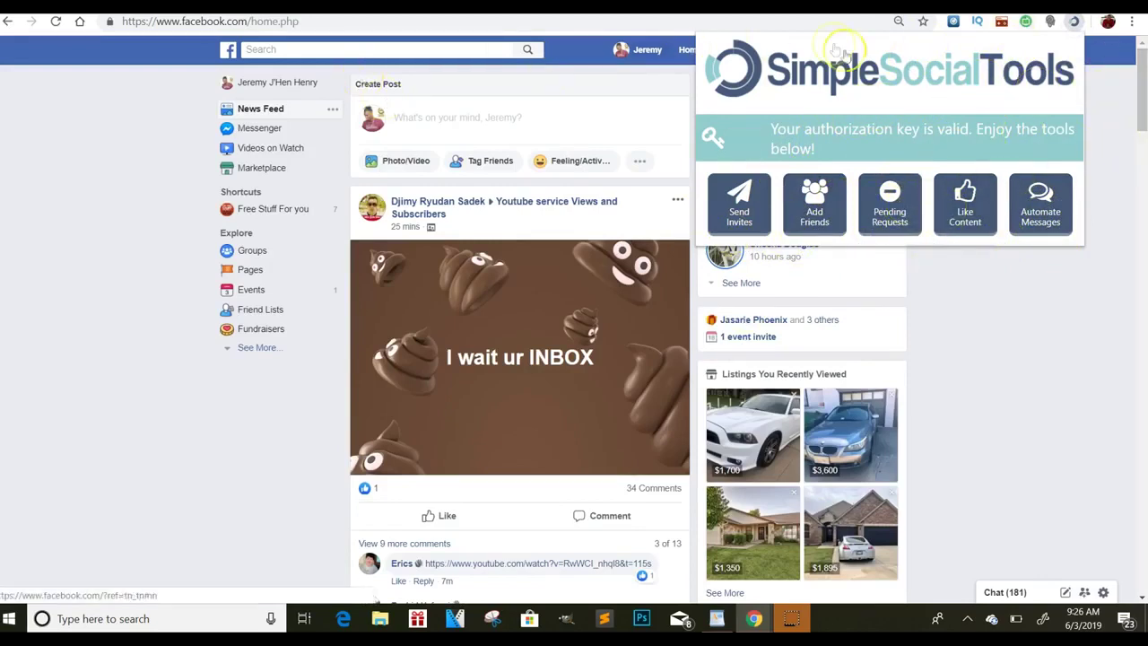
Close the SimpleSocialTools popup and open the Make Money Online group from the recent searches
left_click(308, 68)
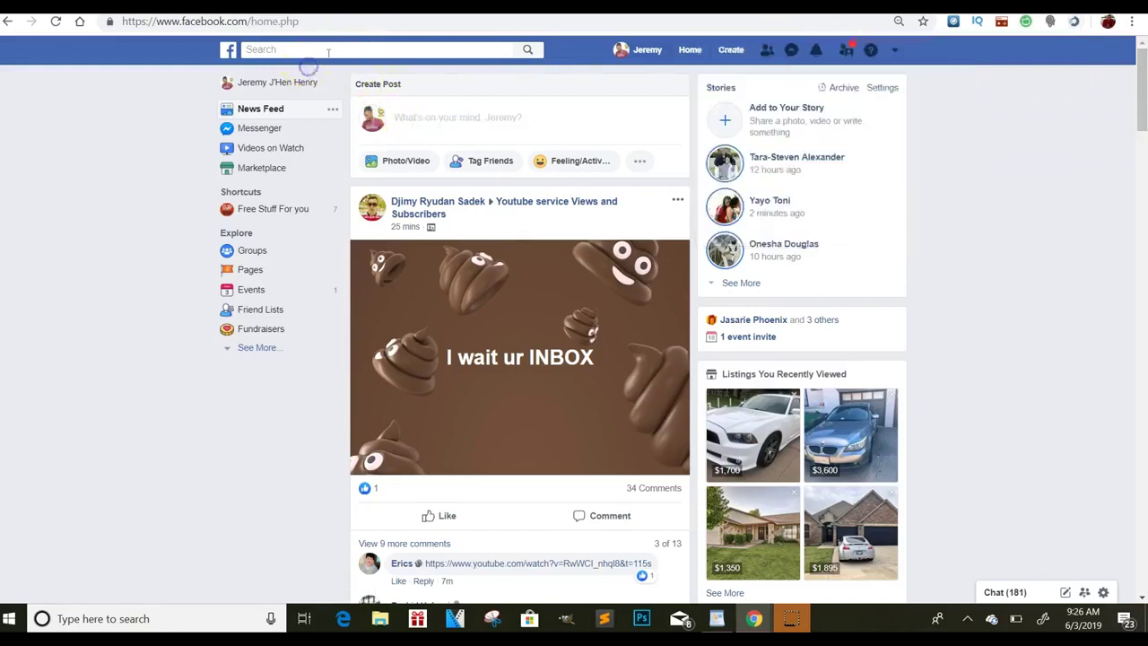
left_click(368, 52)
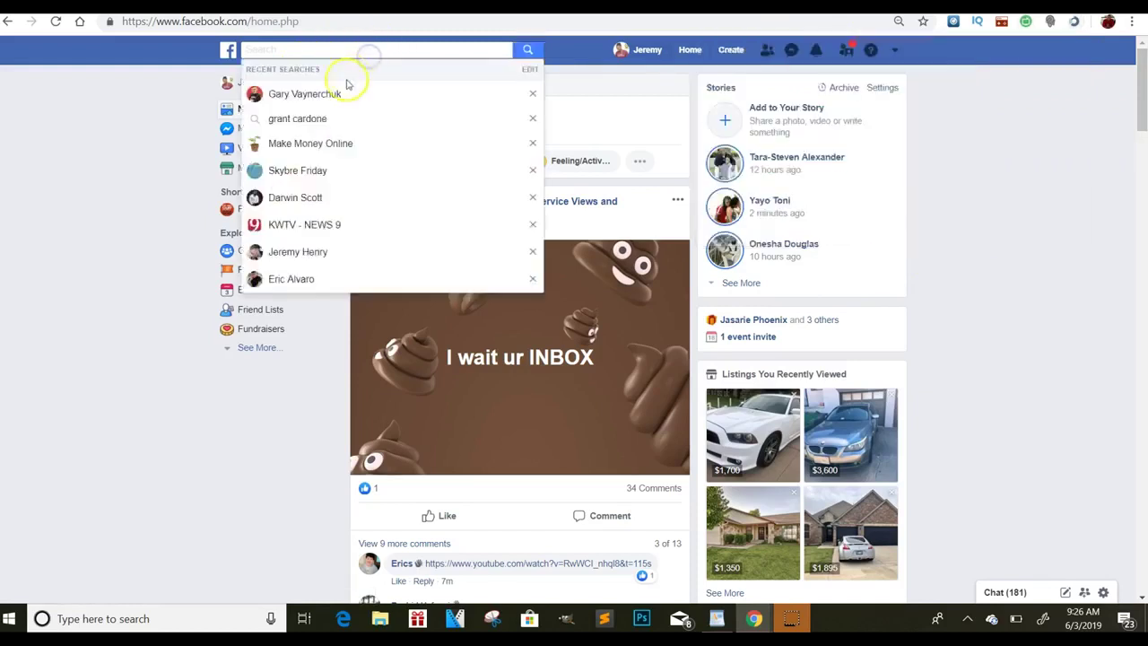
left_click(340, 143)
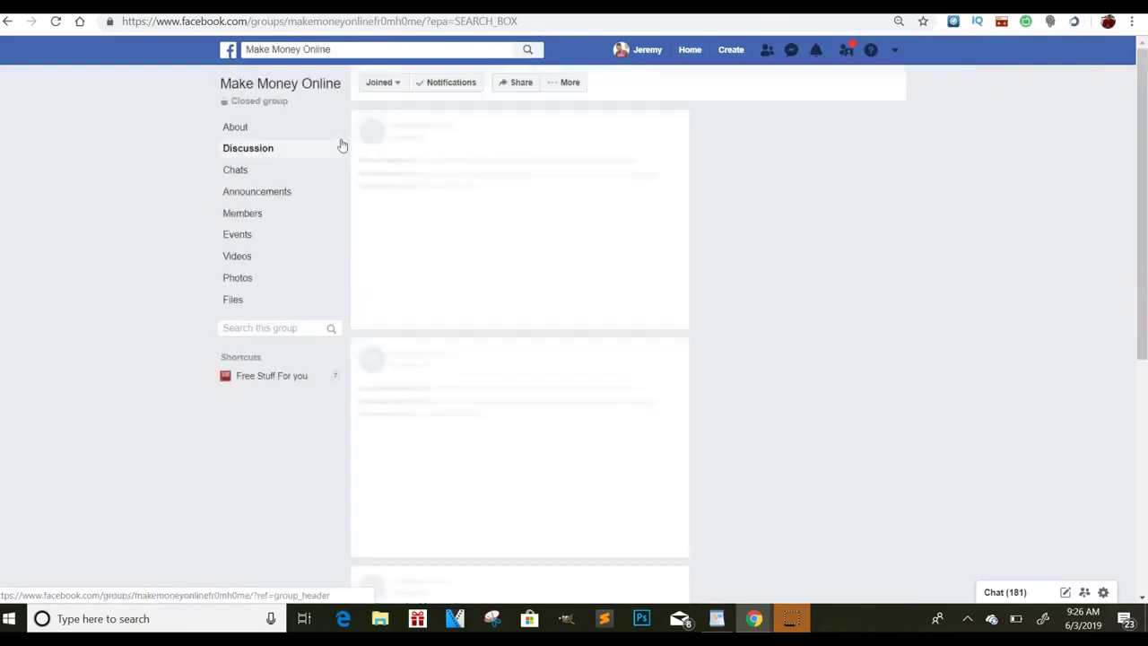
Look through the discussion posts in the Make Money Online group, checking how much engagement they get
scroll(597, 436, "down", 10)
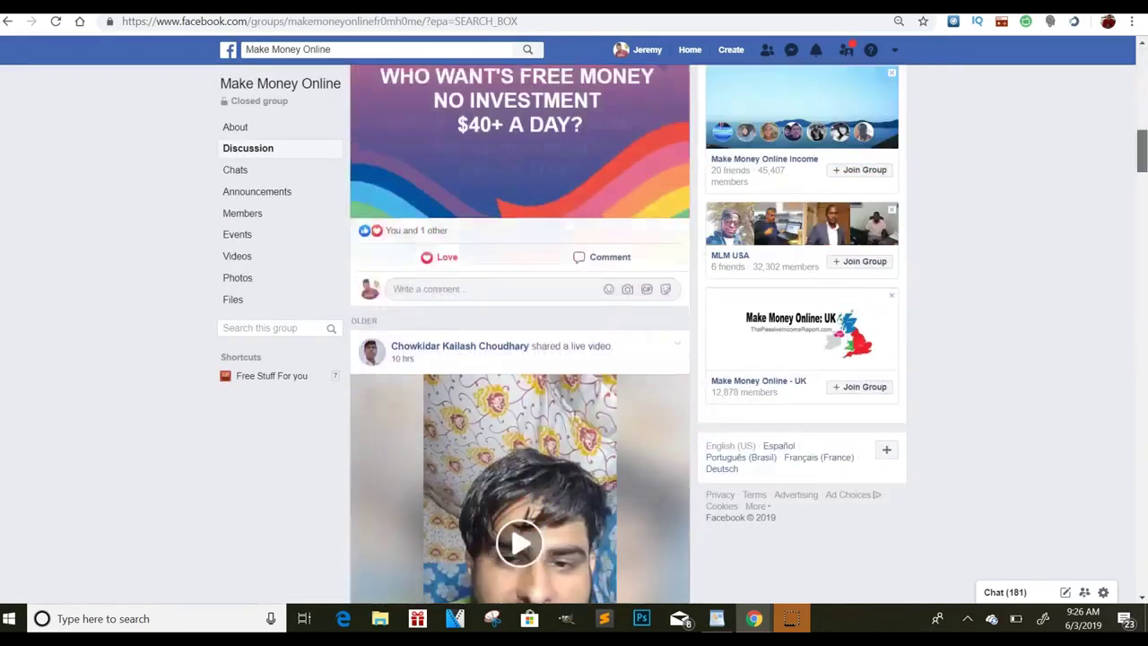
left_click_drag(1142, 157, 1144, 581)
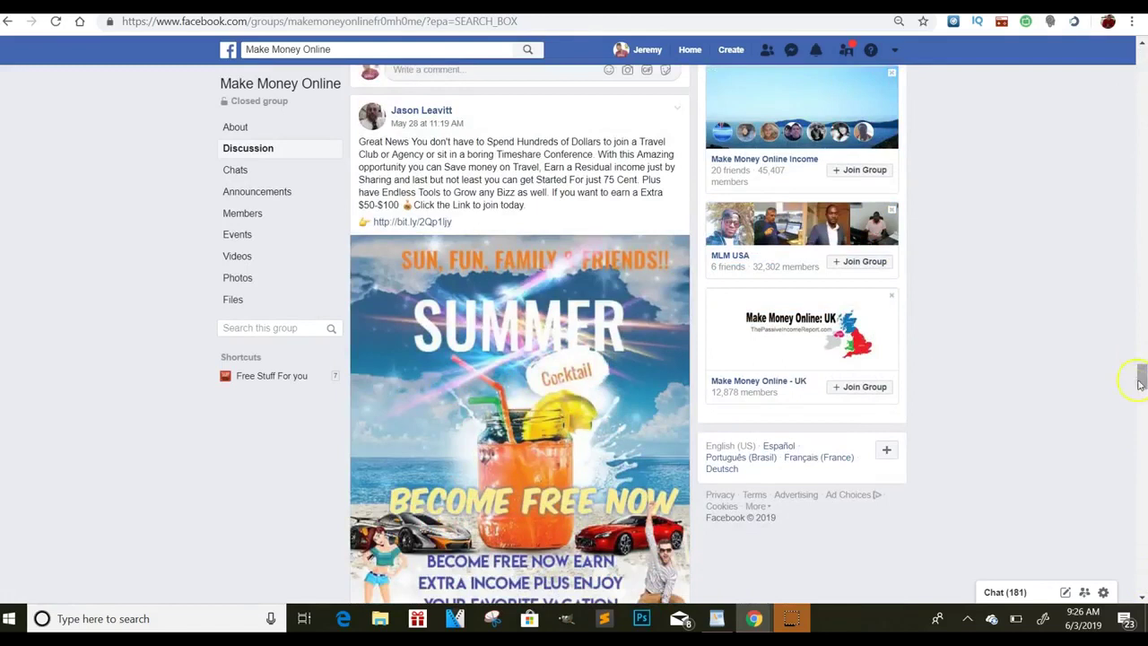
left_click_drag(1141, 384, 1142, 511)
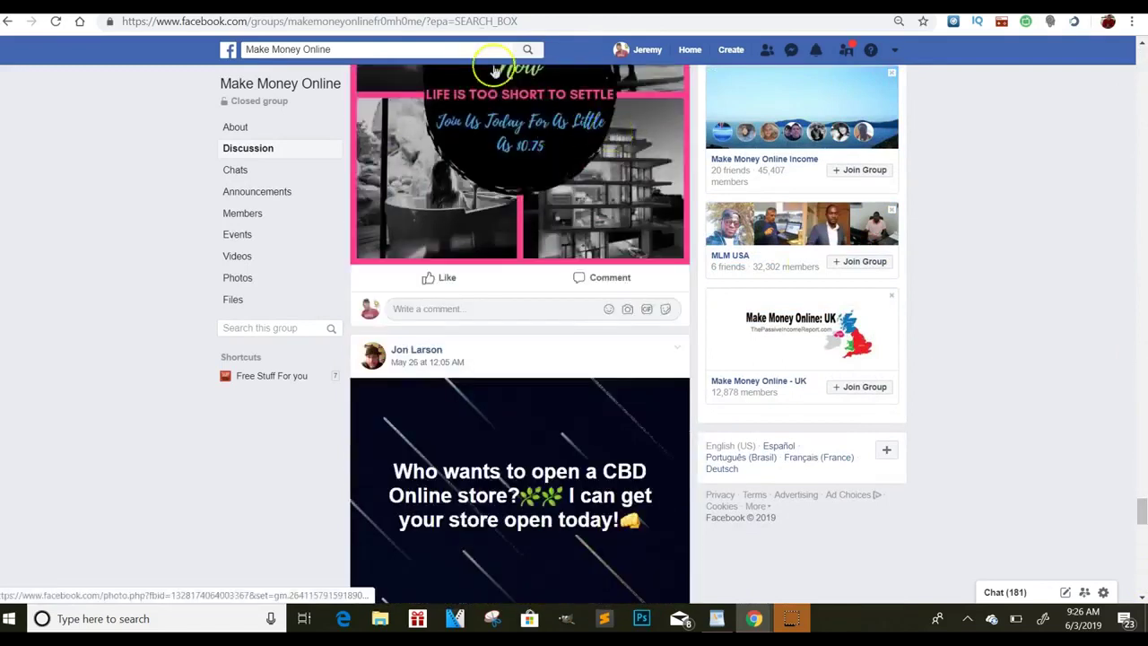
Search for "advertise your business or page for free 24/7" and open the matching group
left_click(439, 49)
key("BackSpace")
type("ad")
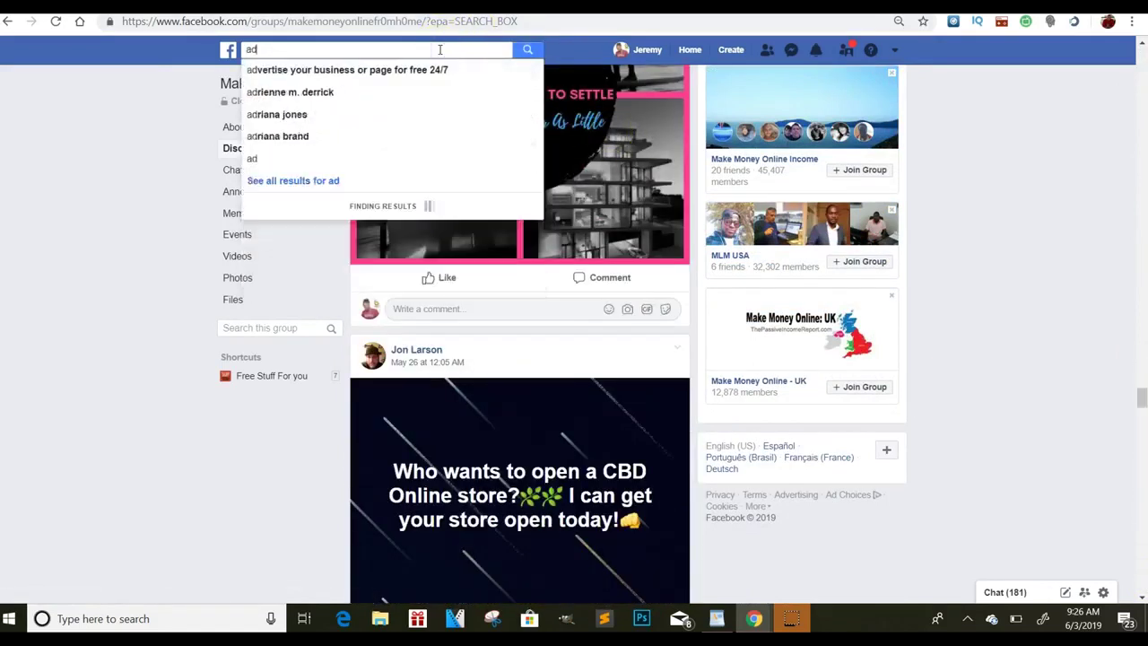
type("v")
left_click(423, 70)
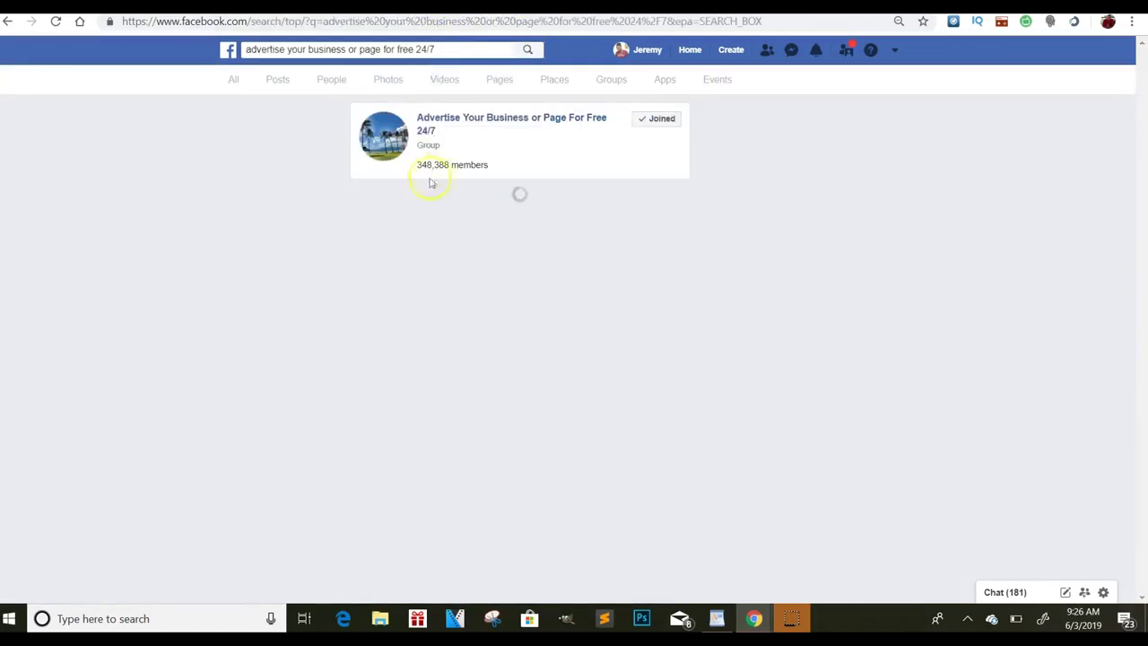
left_click(483, 117)
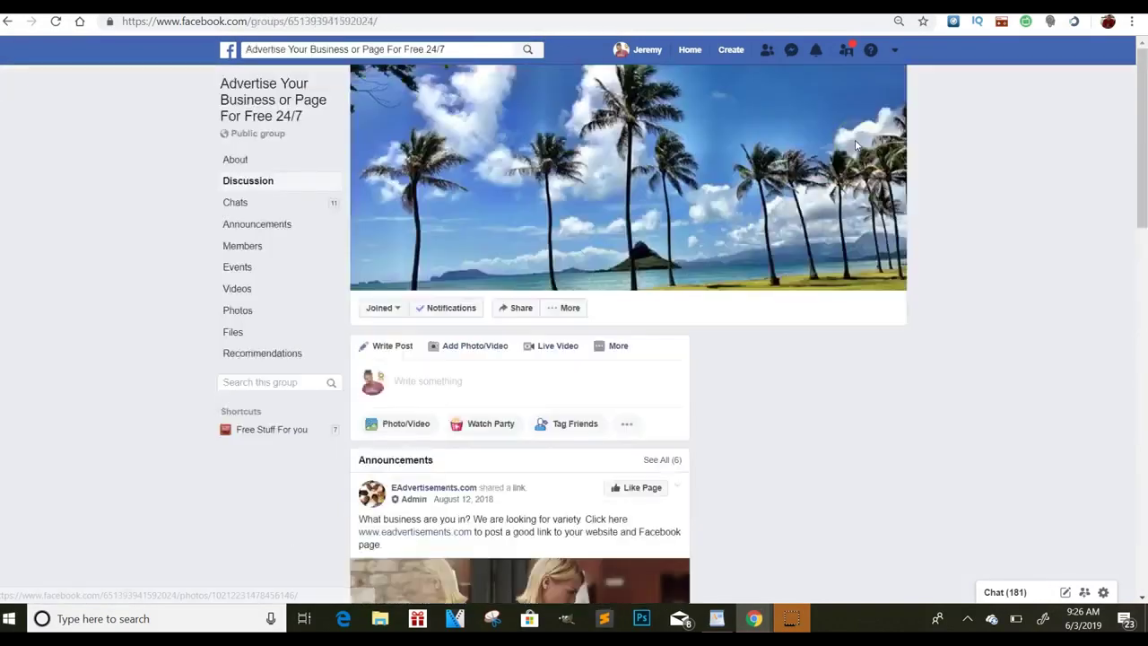
Examine the reactions and comments on the group's "What do you sell?" and "Post your links here" posts, collapsing and re-expanding one comment thread
left_click_drag(1141, 81, 1135, 453)
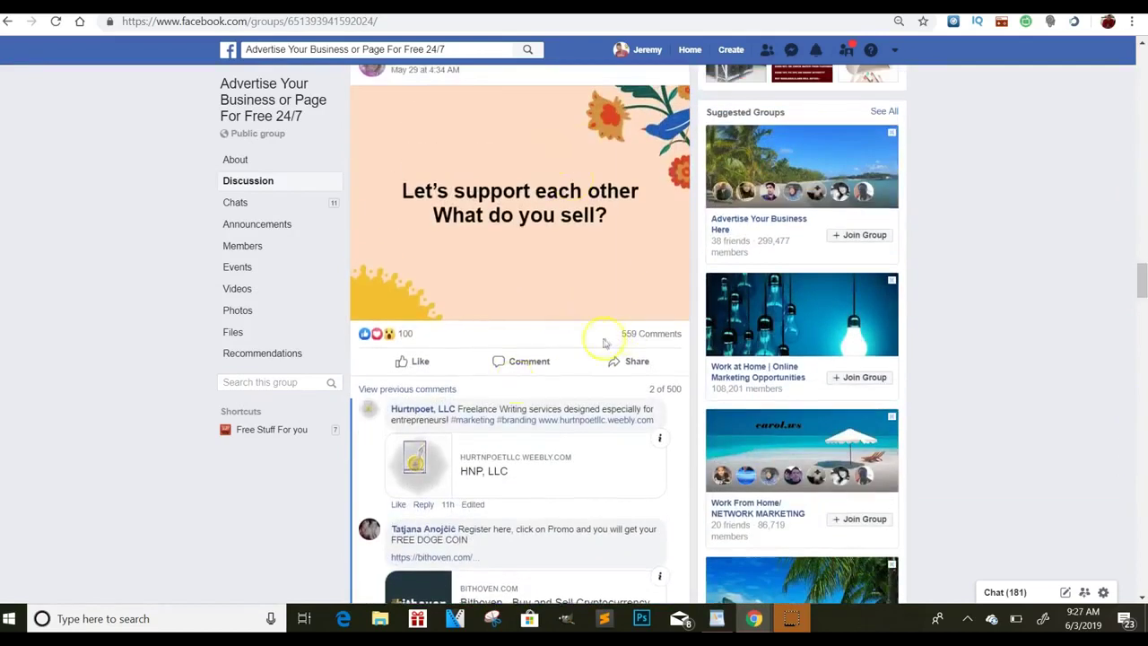
mouse_move(635, 337)
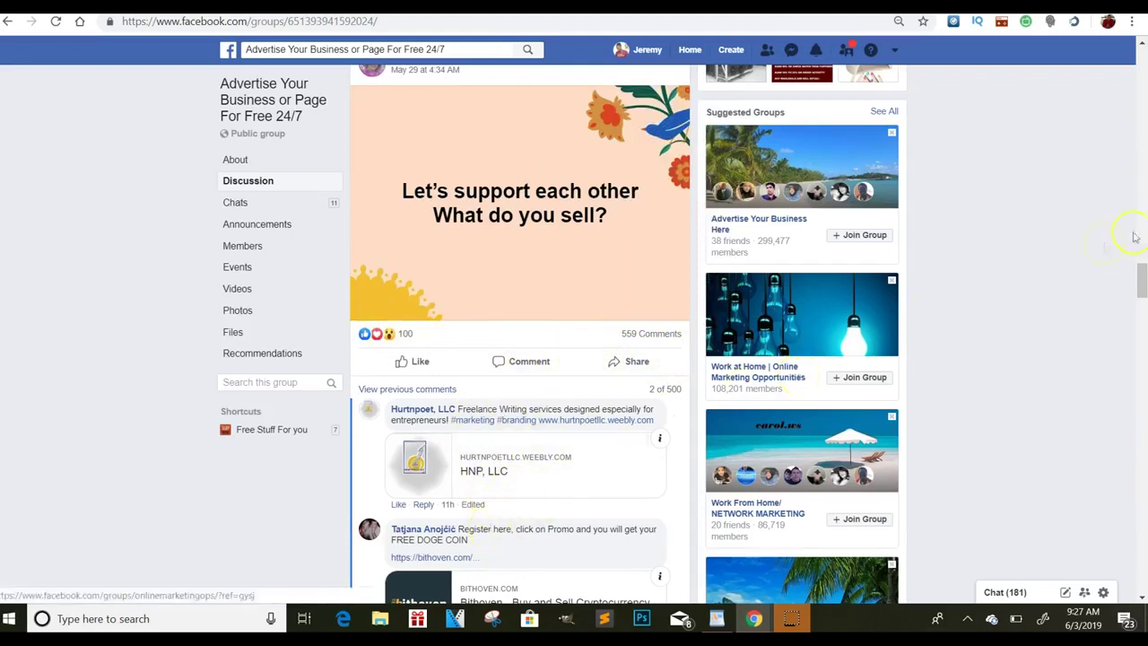
left_click_drag(1143, 279, 1143, 291)
scroll(1143, 292, "down", 2)
scroll(1143, 291, "up", 2)
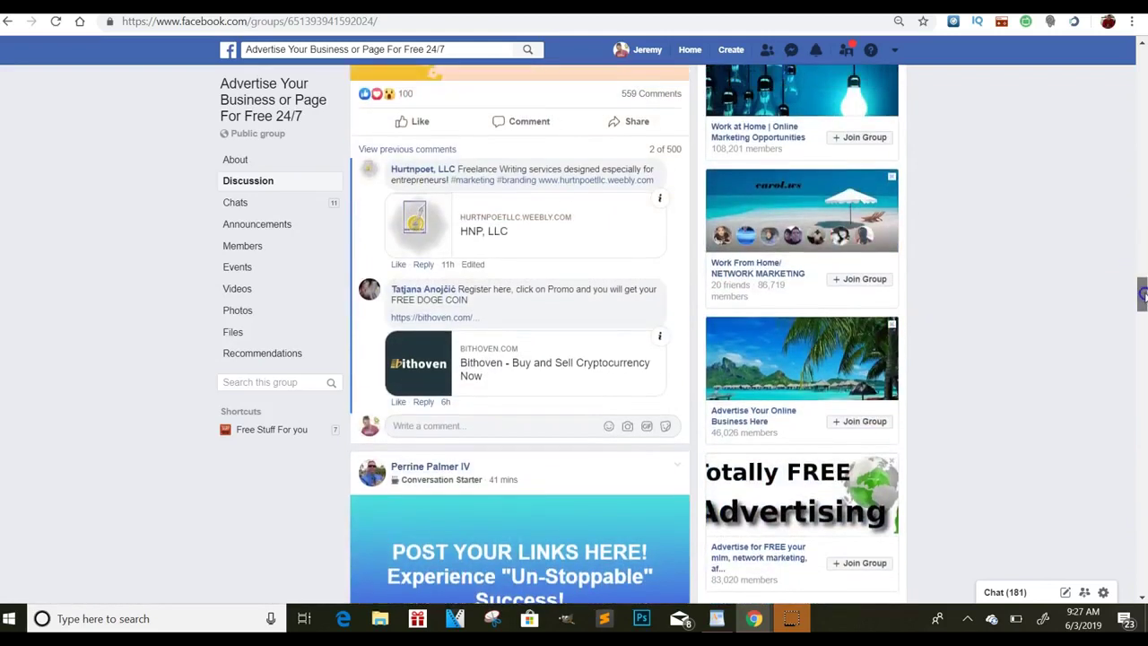
left_click(647, 205)
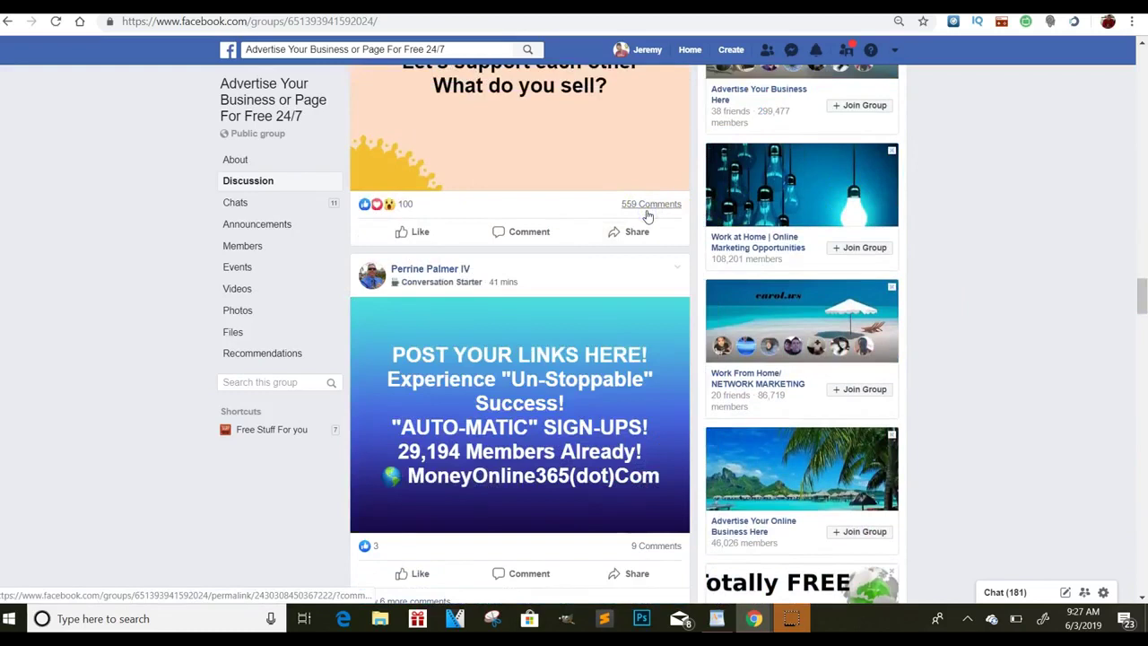
left_click(648, 206)
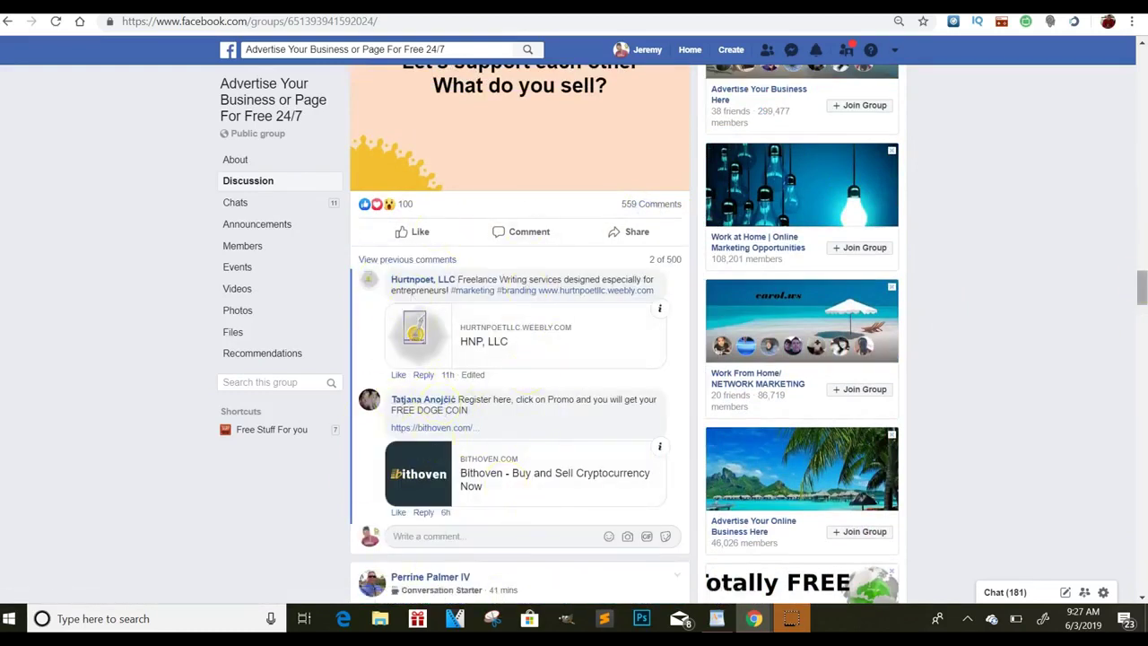
mouse_move(1143, 292)
left_mouse_down()
mouse_move(1142, 322)
mouse_move(1142, 287)
left_mouse_up()
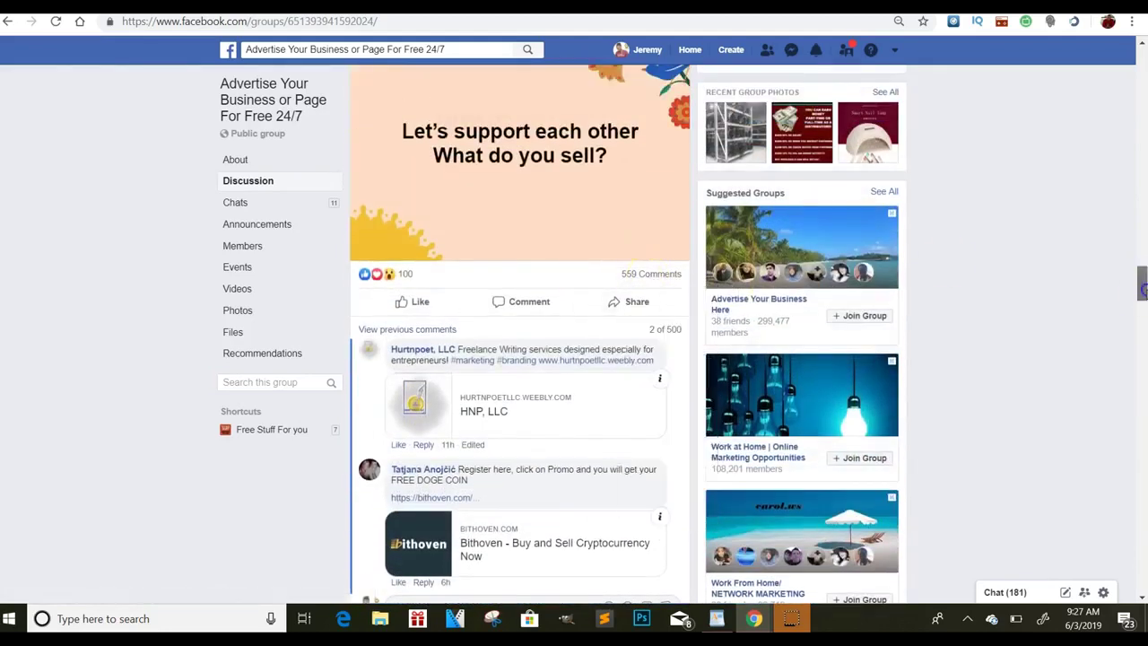
left_click_drag(1142, 285, 1143, 369)
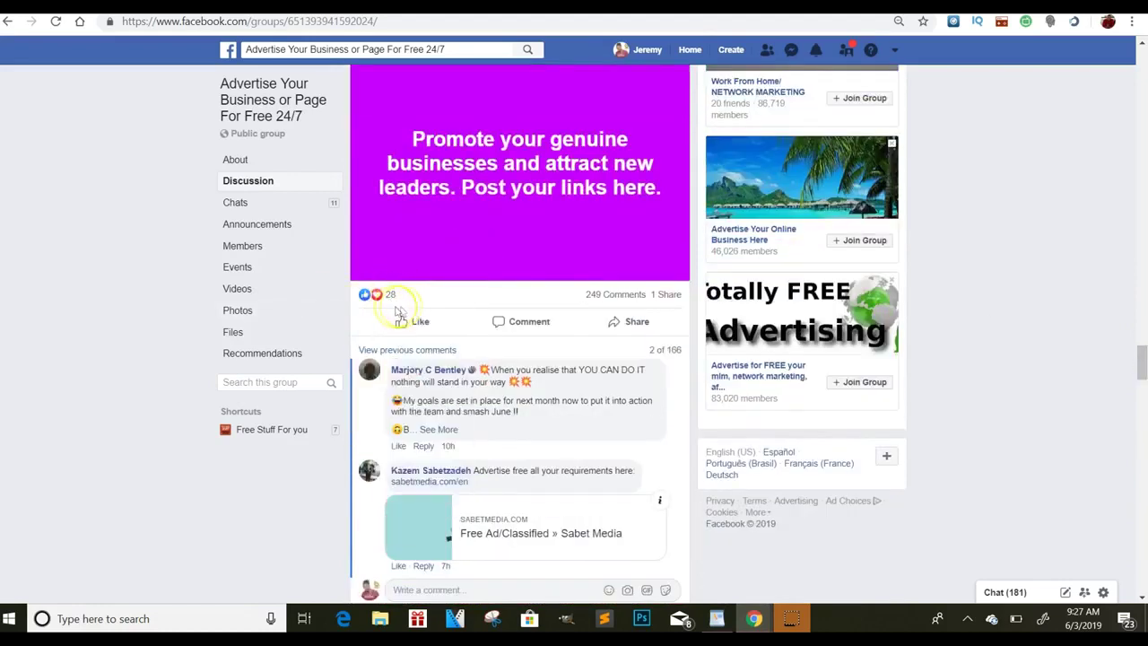
Open your own profile and look through the timeline posts and their comments
left_click(625, 51)
scroll(628, 52, "down", 2)
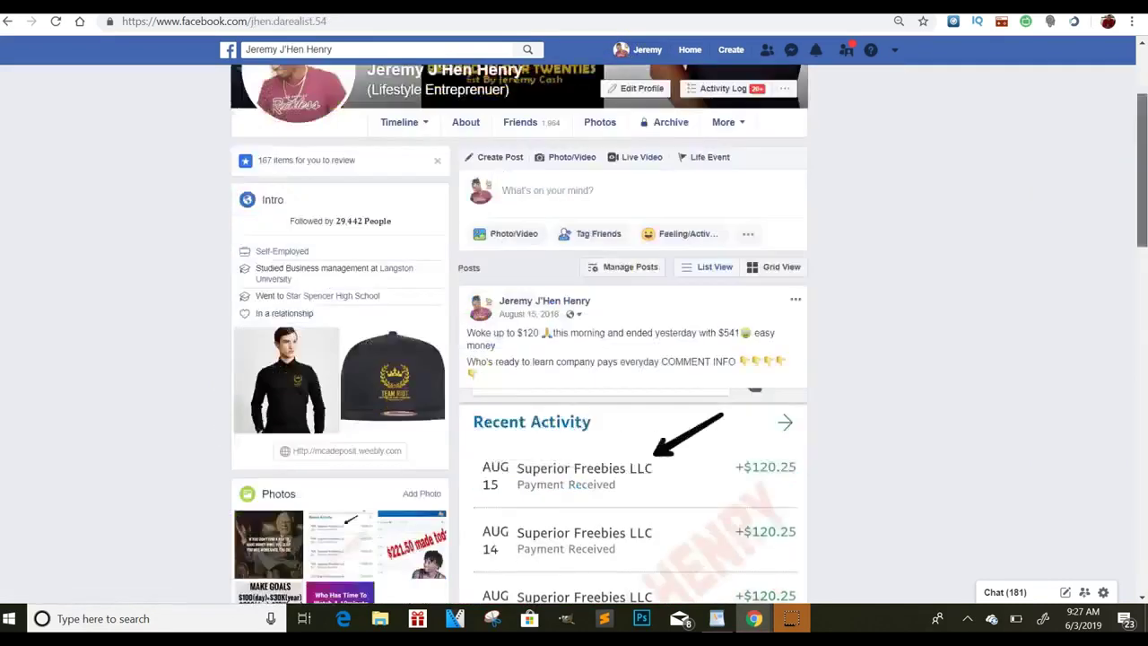
scroll(632, 359, "down", 7)
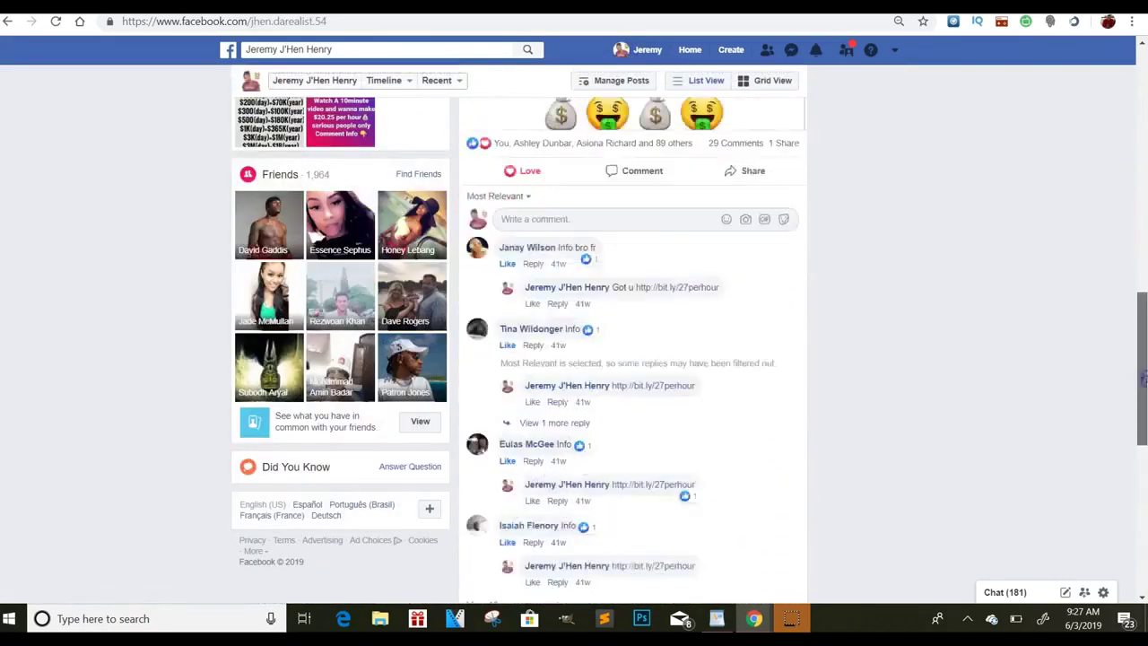
scroll(1138, 397, "down", 6)
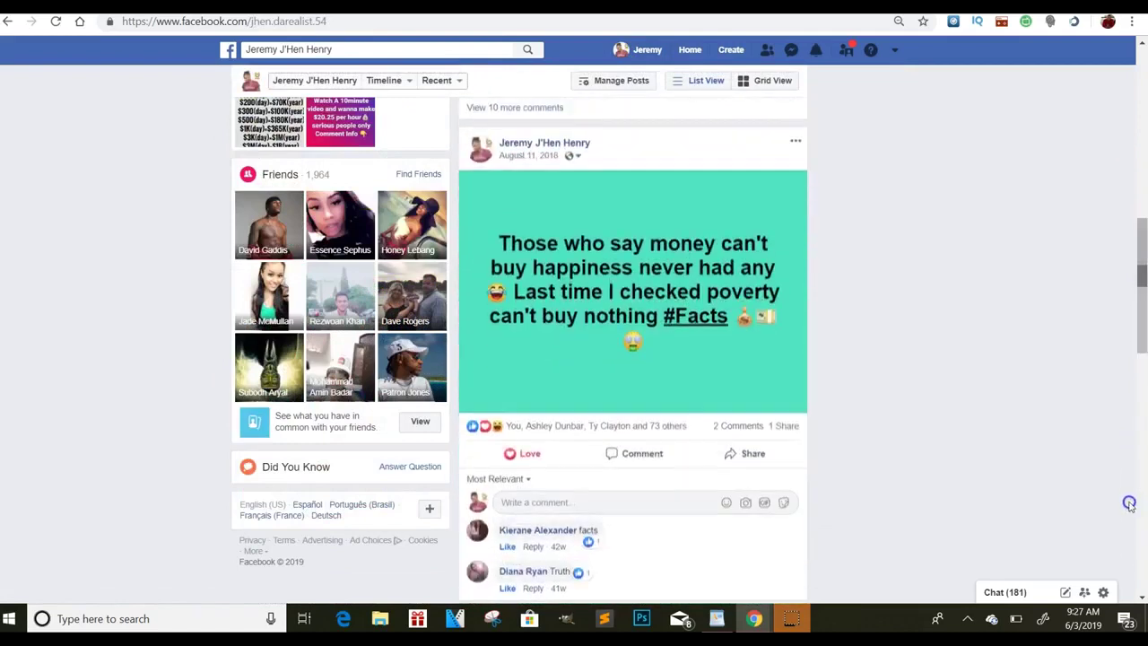
scroll(1130, 504, "down", 6)
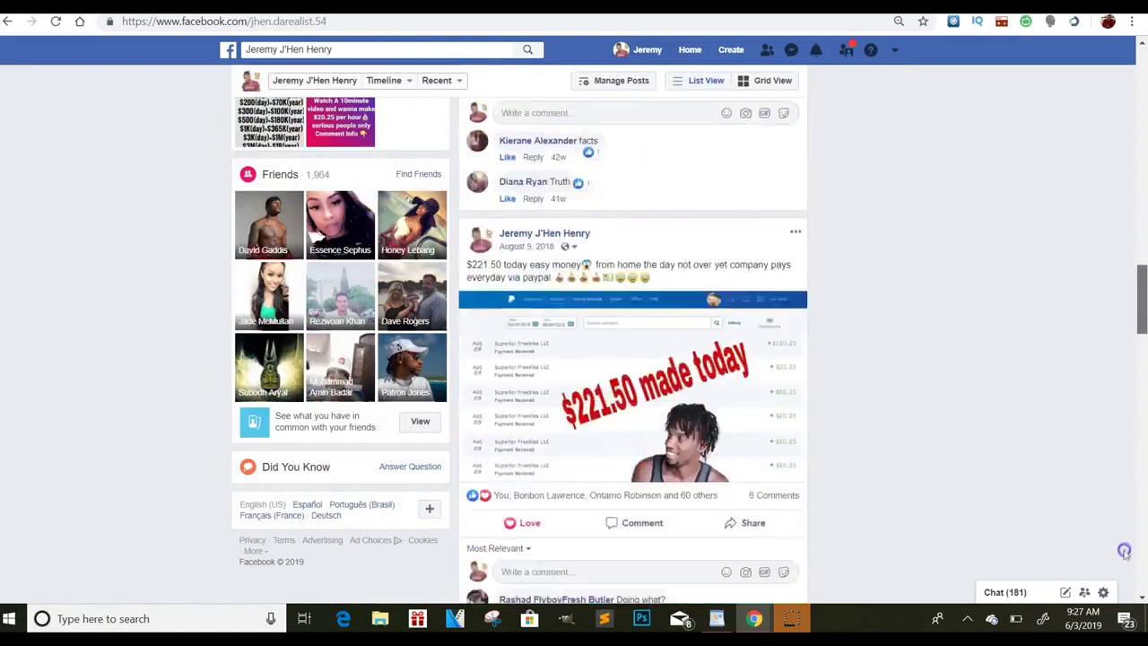
scroll(1121, 576, "down", 6)
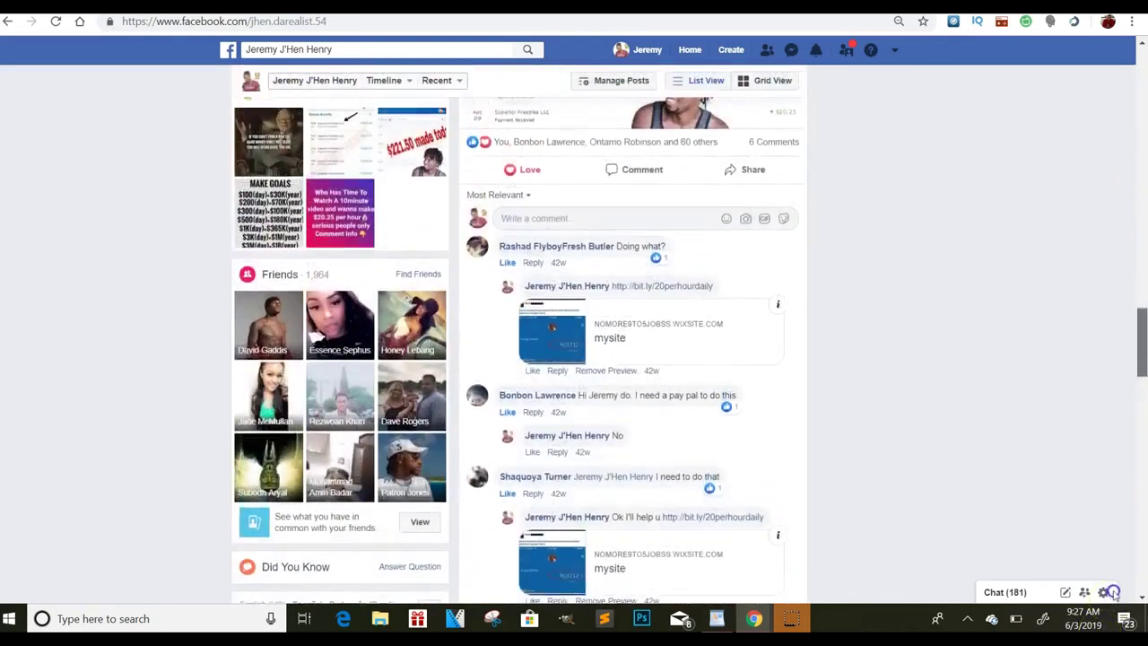
left_click_drag(1142, 363, 1143, 522)
Examine the older timeline posts that ask people to comment info, including the one about watching a 10-minute video
mouse_move(473, 318)
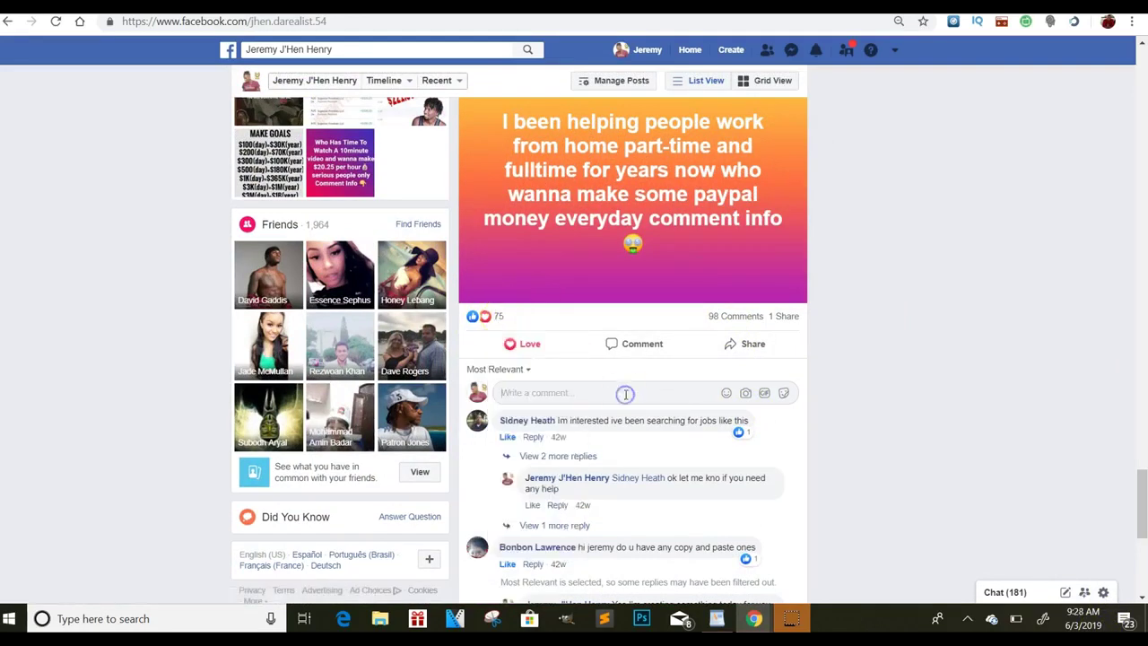
left_click(574, 396)
left_click(596, 399)
left_click_drag(1143, 429, 1141, 579)
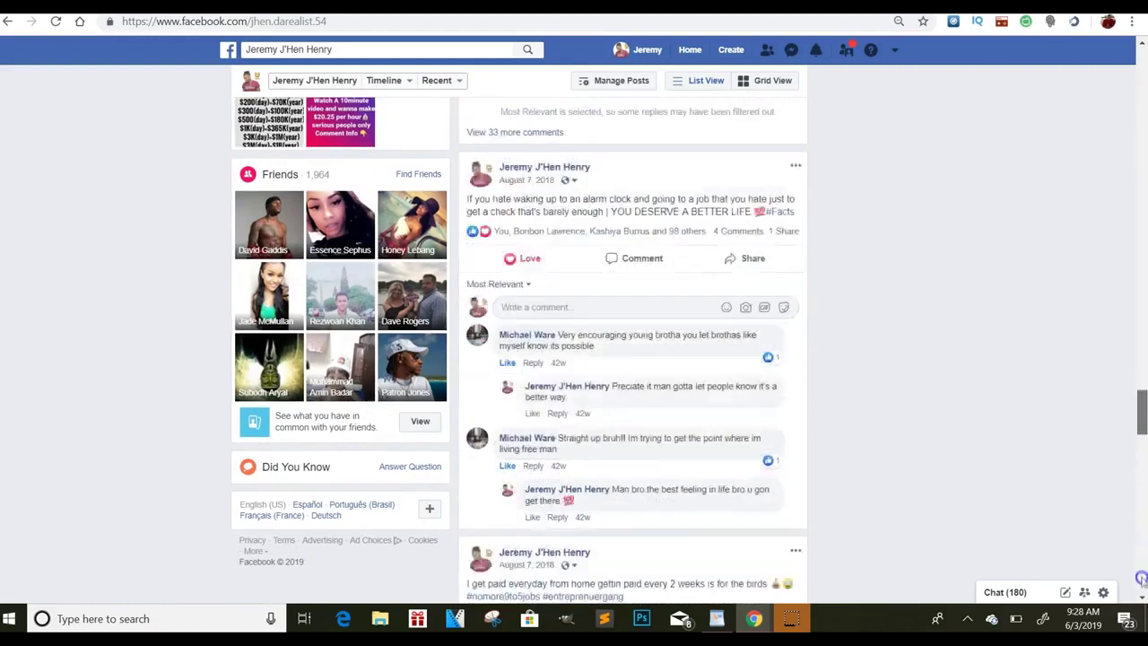
left_click(1142, 579)
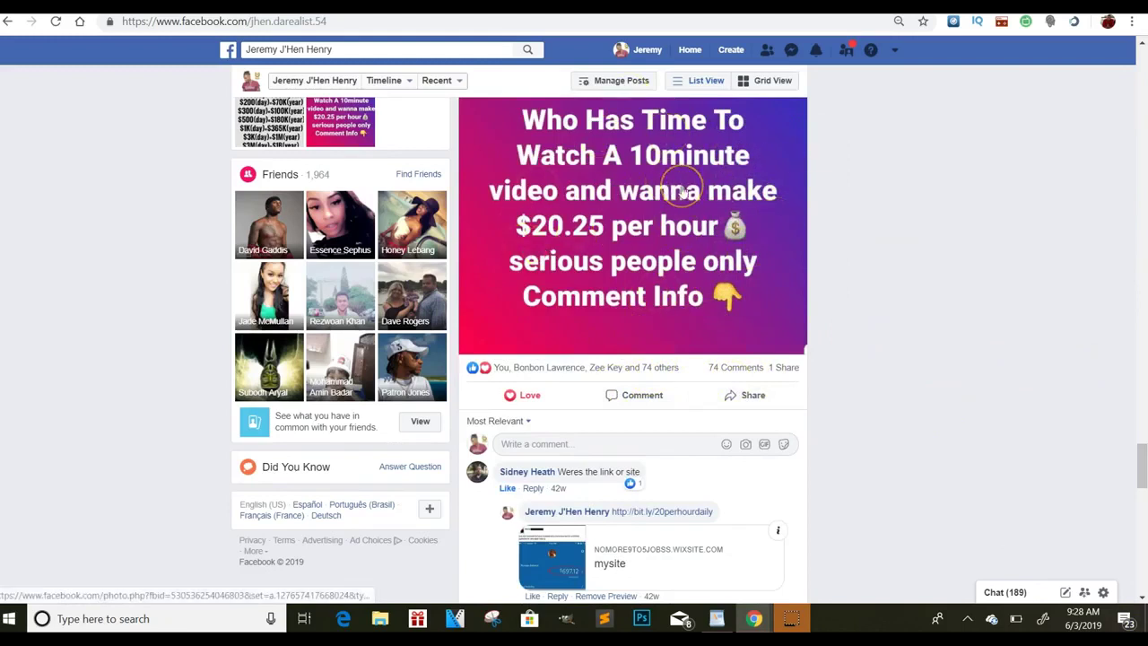
left_click(683, 191)
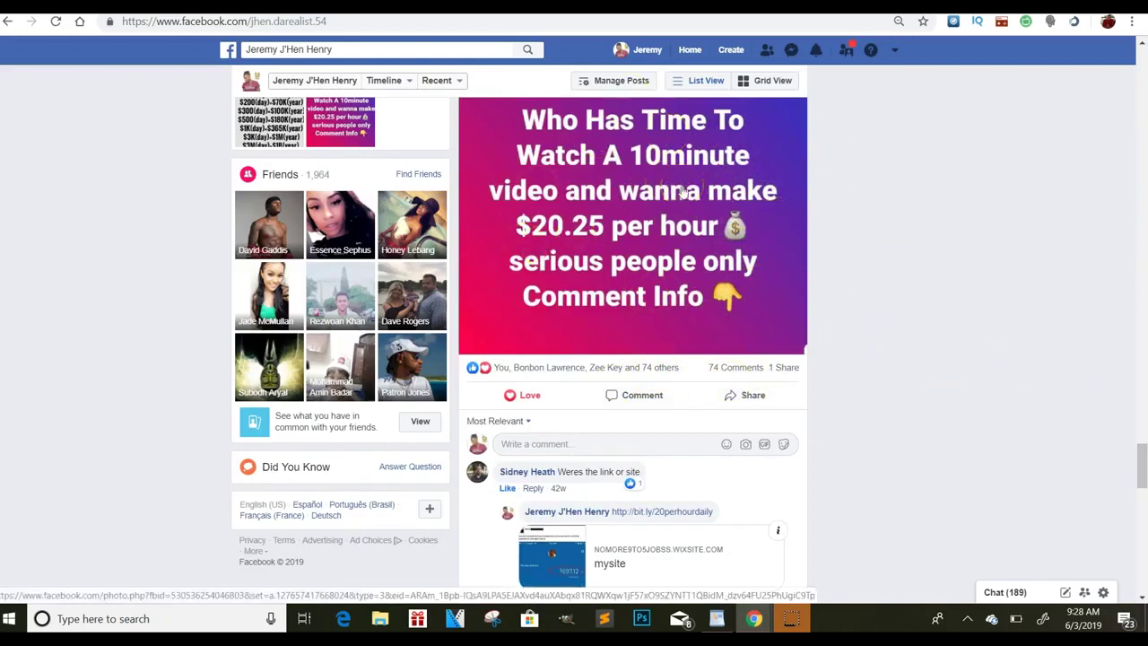
Review the August 15, 2018 post and the header at the start of your own profile
left_click(1144, 309)
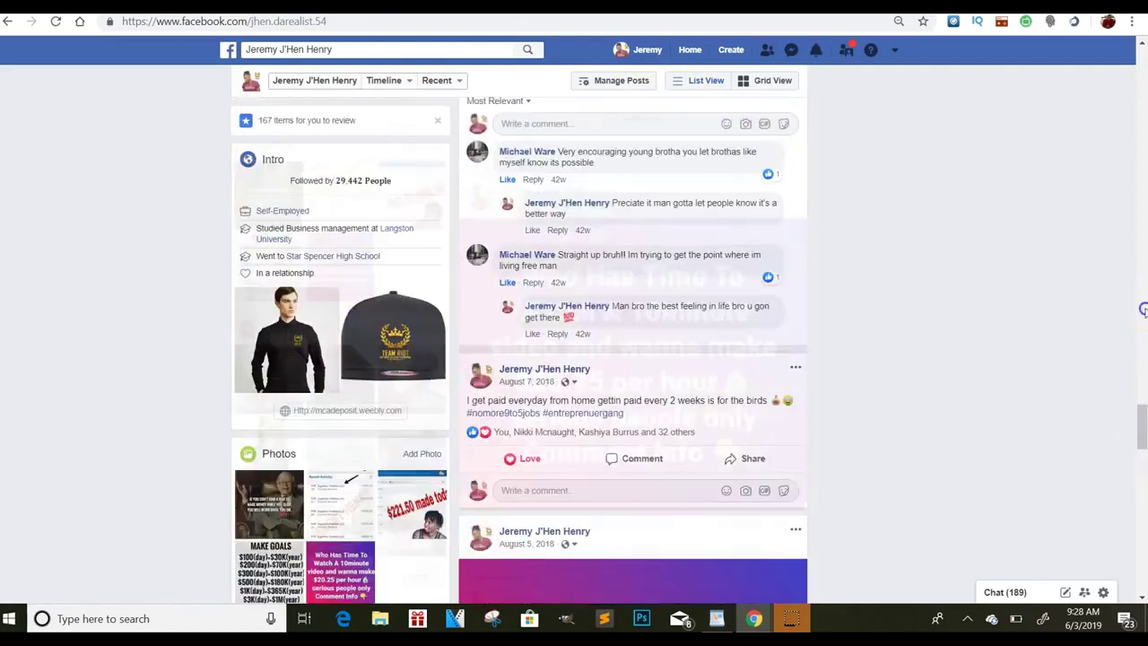
left_click_drag(1144, 309, 1143, 78)
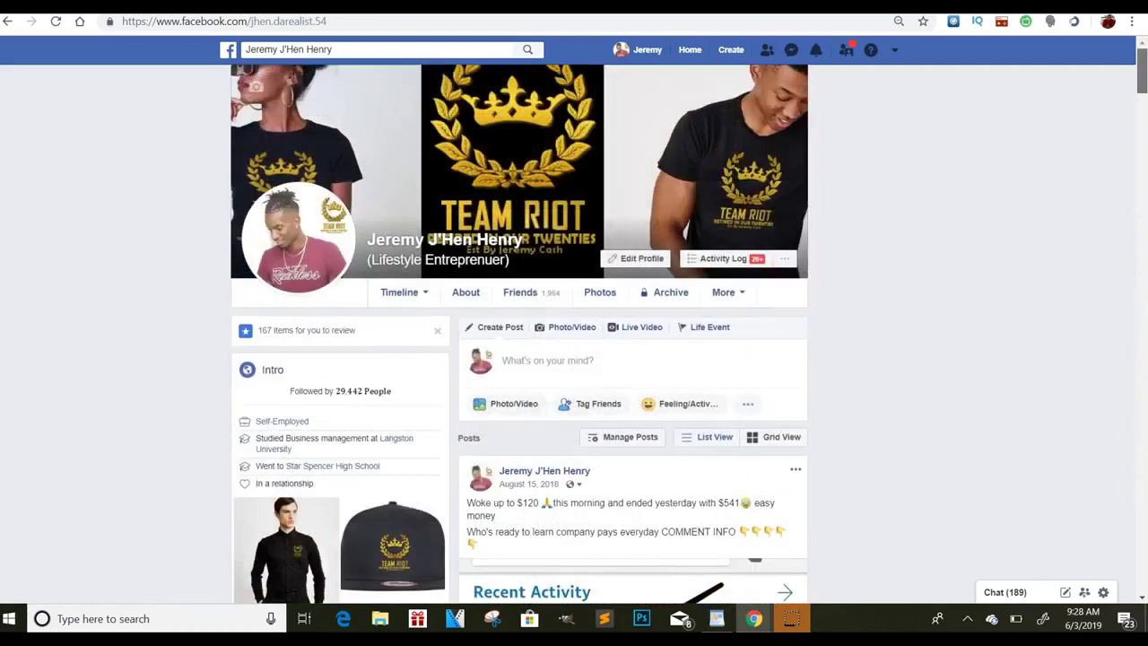
mouse_move(1143, 79)
left_mouse_down()
mouse_move(1143, 122)
mouse_move(1143, 97)
left_mouse_up()
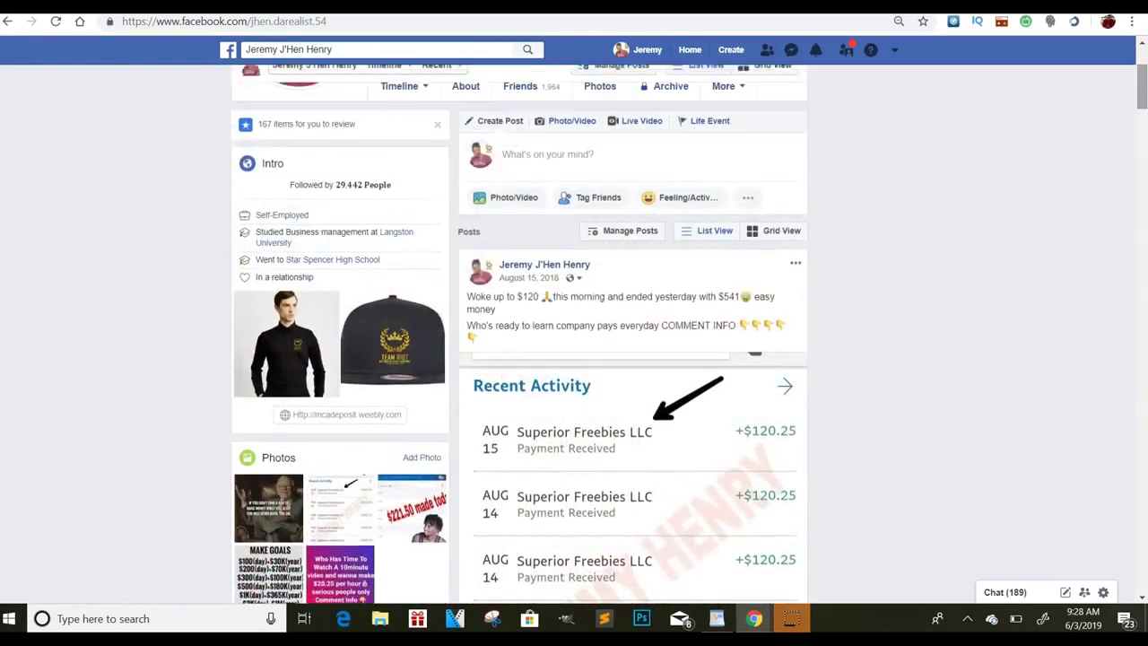
mouse_move(508, 292)
left_mouse_down()
mouse_move(498, 283)
mouse_move(520, 282)
left_mouse_up()
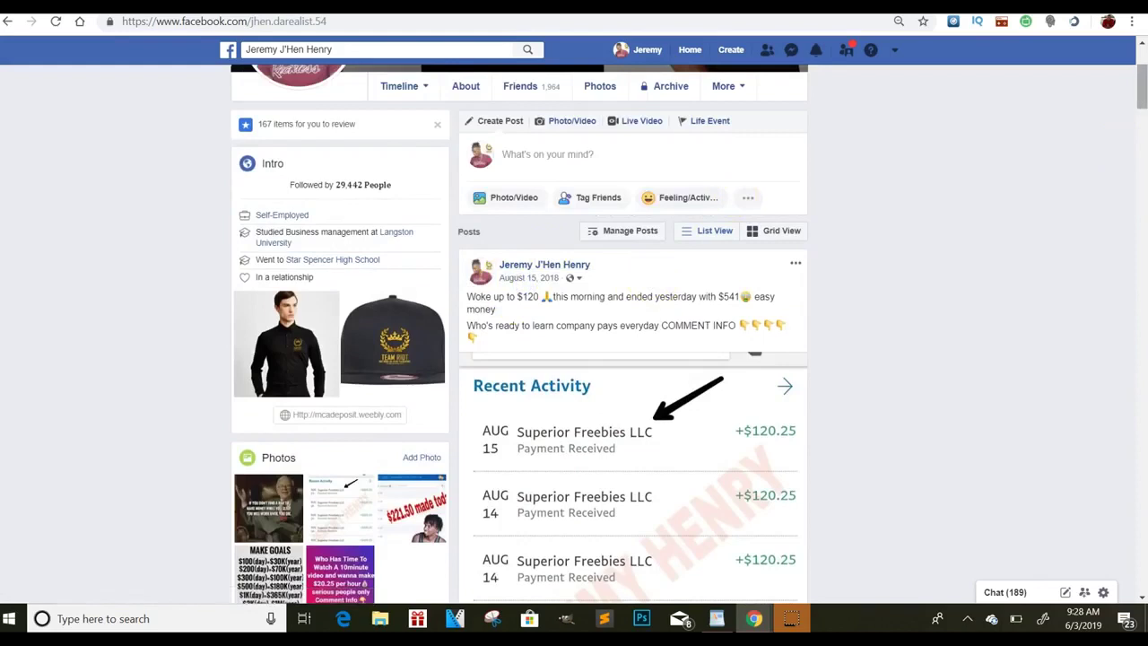
left_click_drag(1143, 100, 1143, 74)
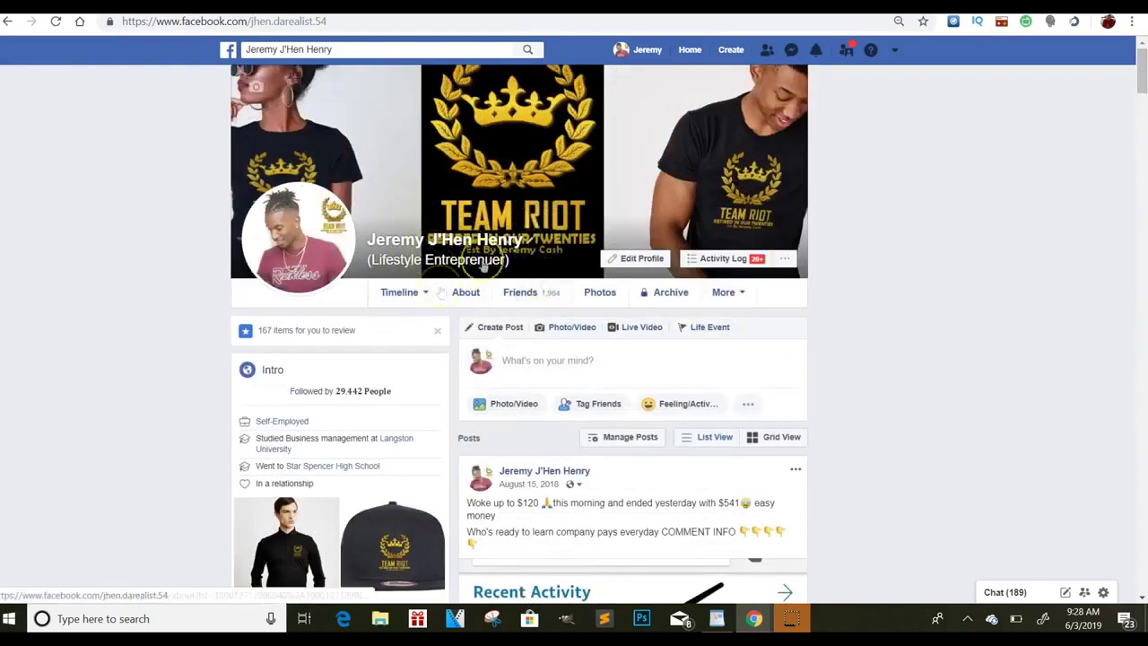
Search for the friend by name, open the profile marked Friends from the people results and look it over
left_click_drag(330, 50, 246, 49)
key("BackSpace")
type("jeremy")
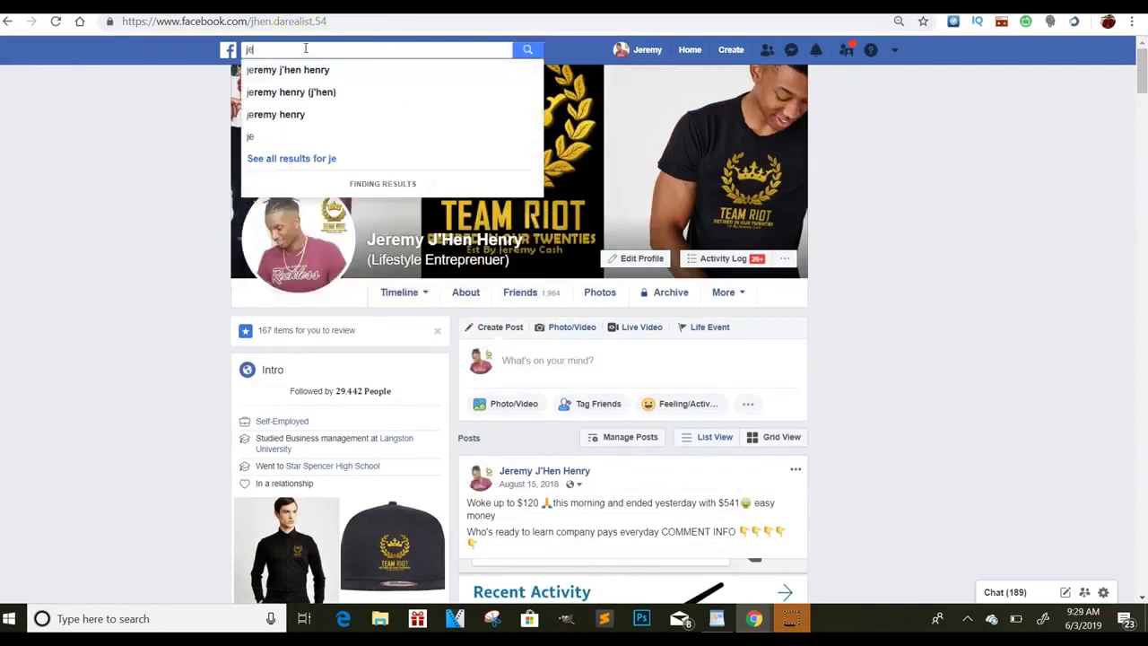
left_click(296, 92)
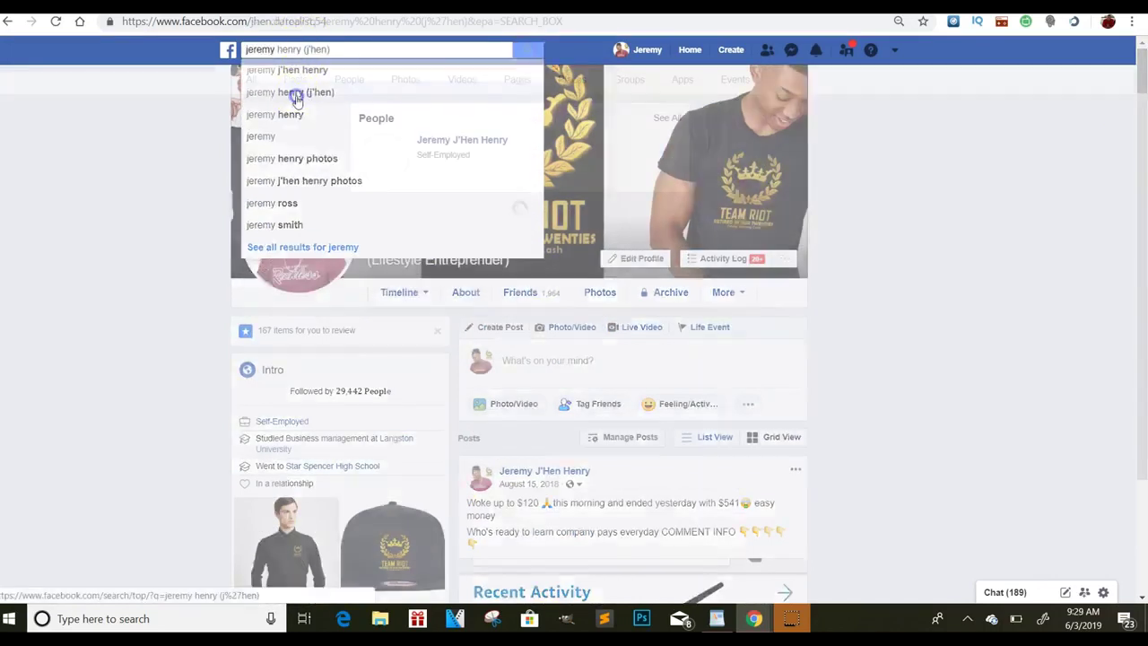
left_click(431, 213)
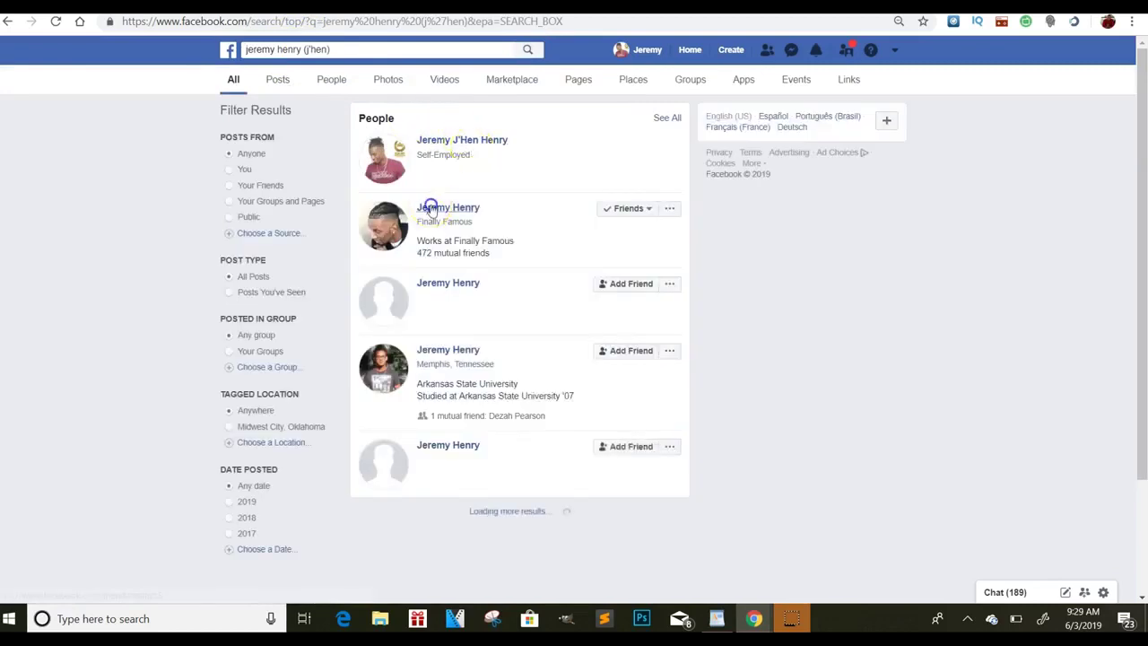
scroll(1081, 148, "up", 1)
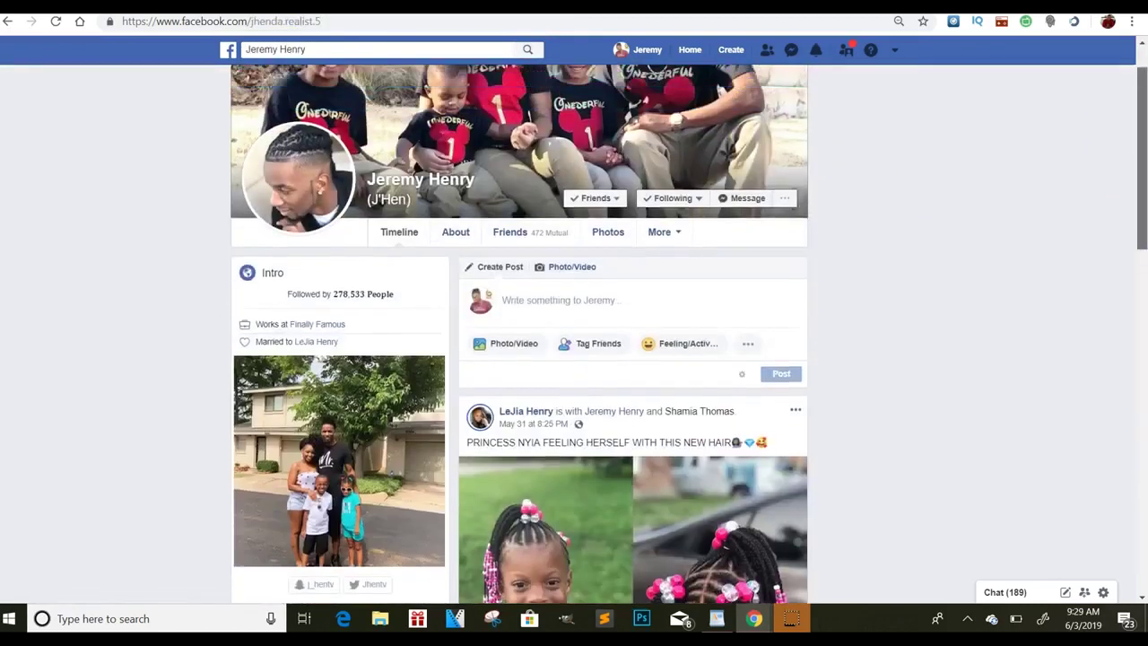
left_click_drag(1141, 123, 1136, 264)
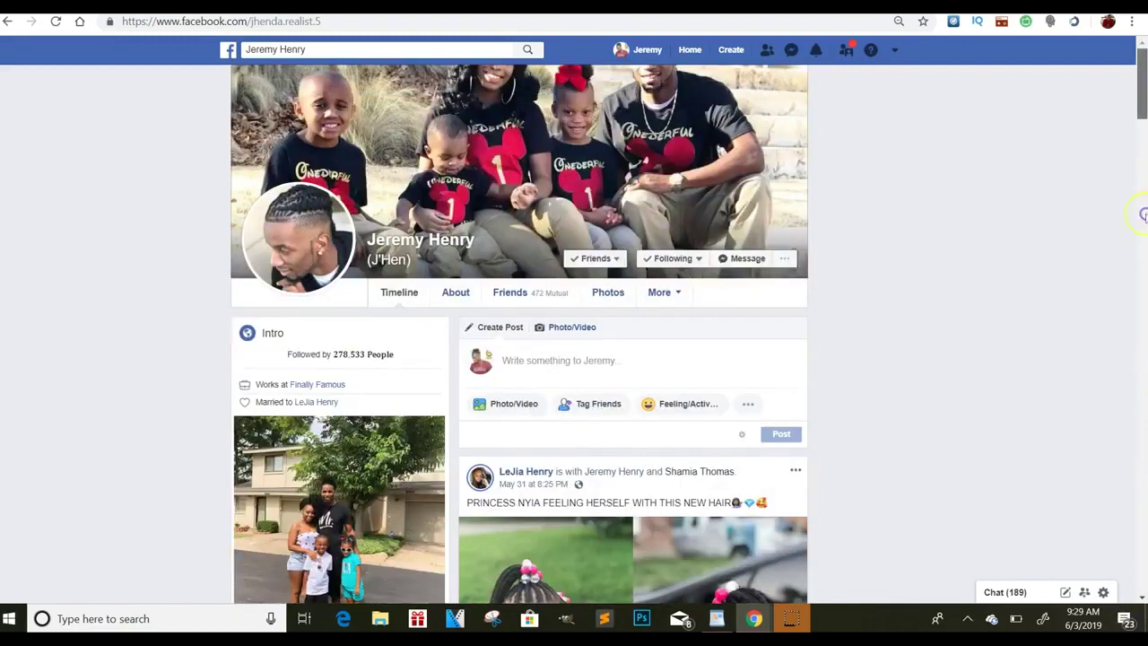
Return to your own profile and open the Facebook News Feed
left_click(7, 21)
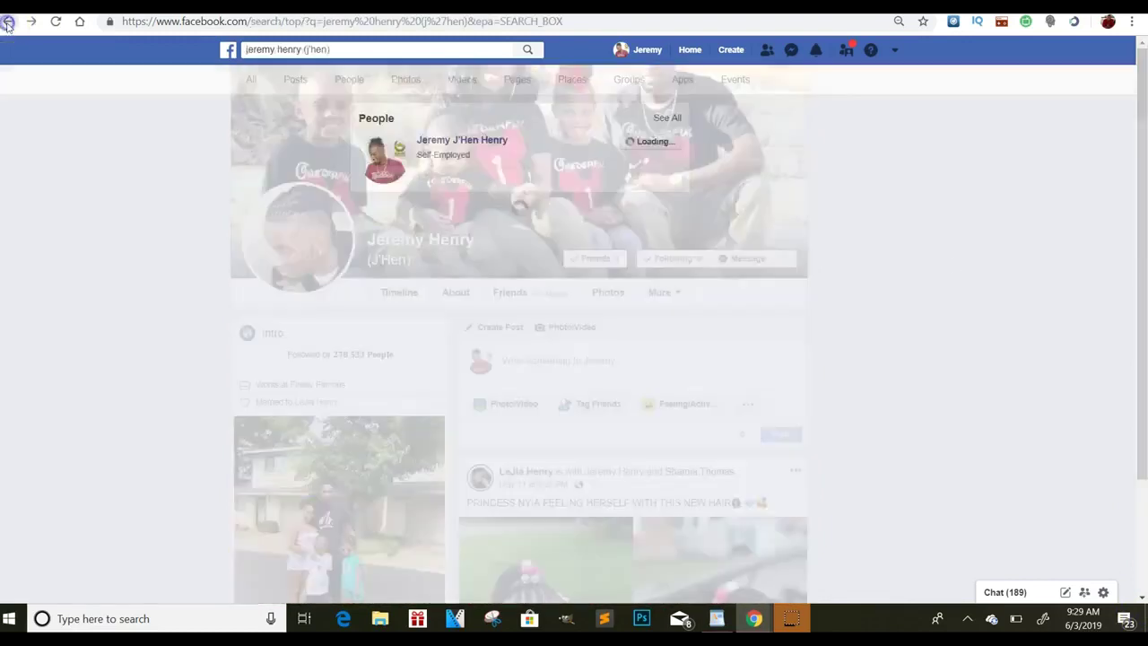
left_click(7, 21)
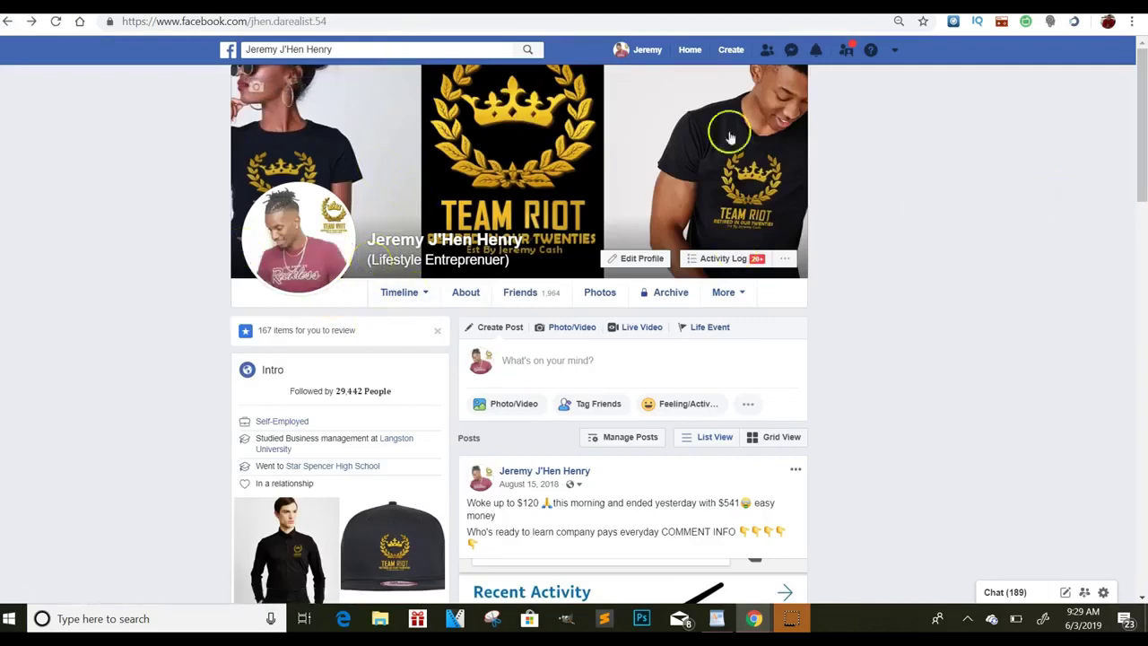
left_click(230, 51)
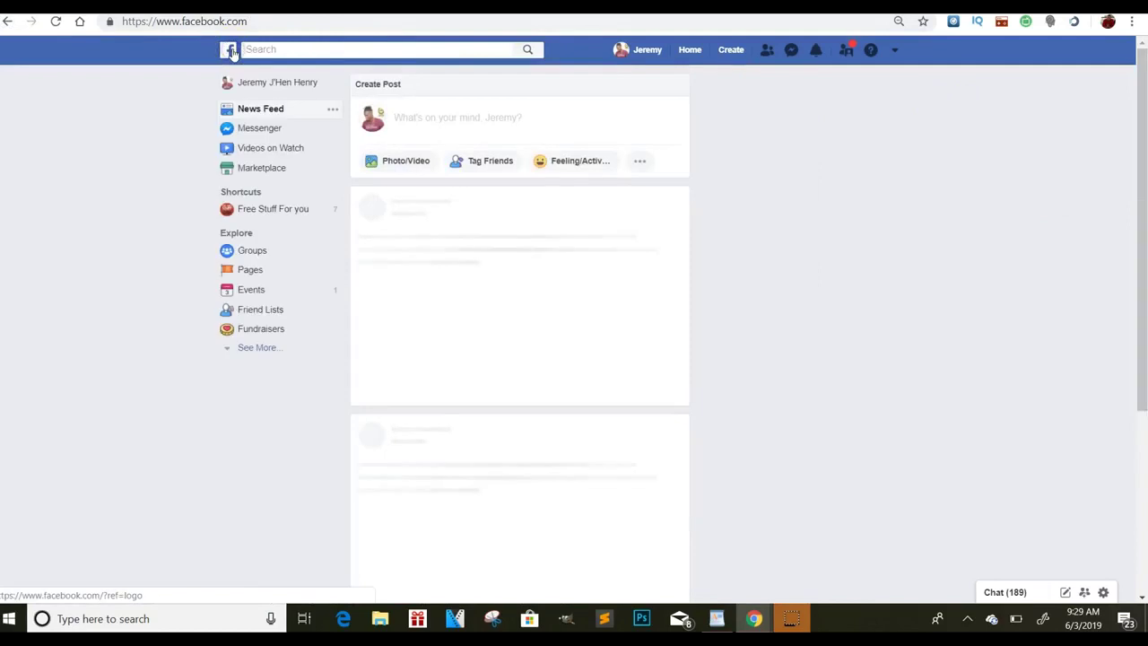
Open Jobs on Facebook from the expanded Explore list and start creating a new job post
left_click(254, 349)
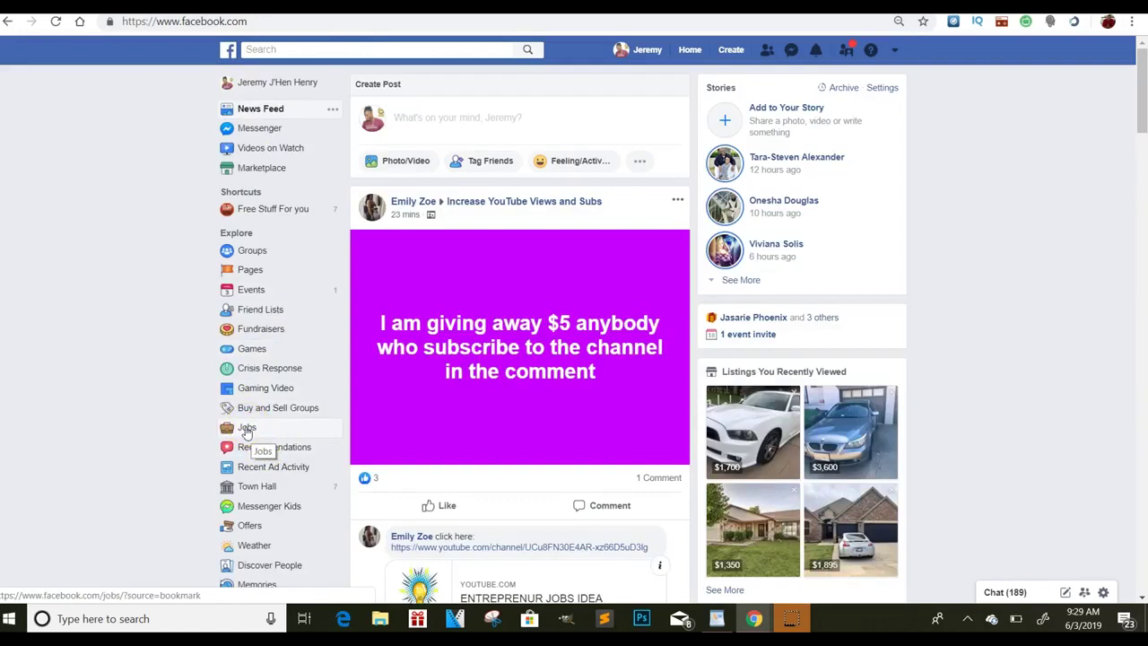
left_click(247, 430)
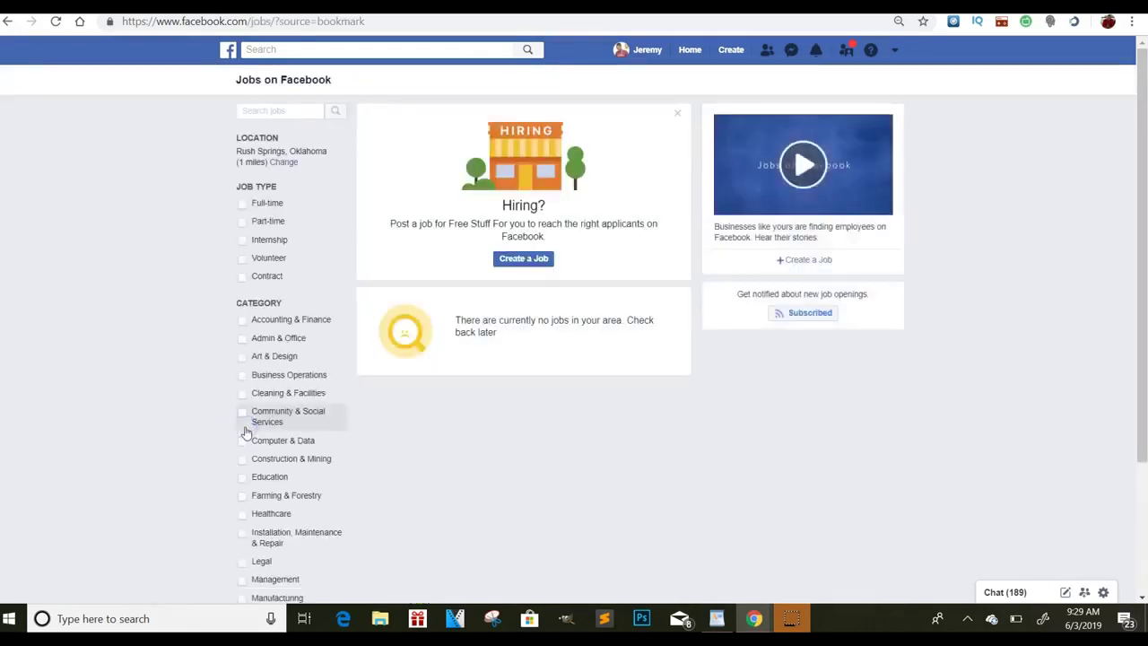
left_click(514, 262)
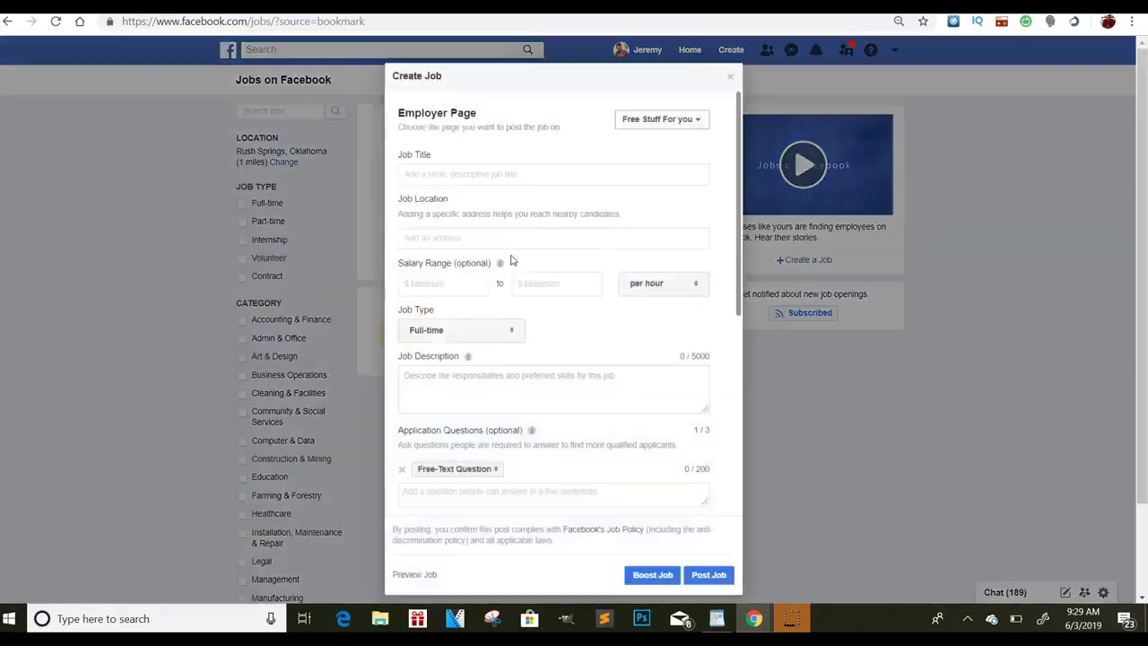
Set the job title to the suggested Sales Representative, clearing any earlier text from the field
left_click(499, 174)
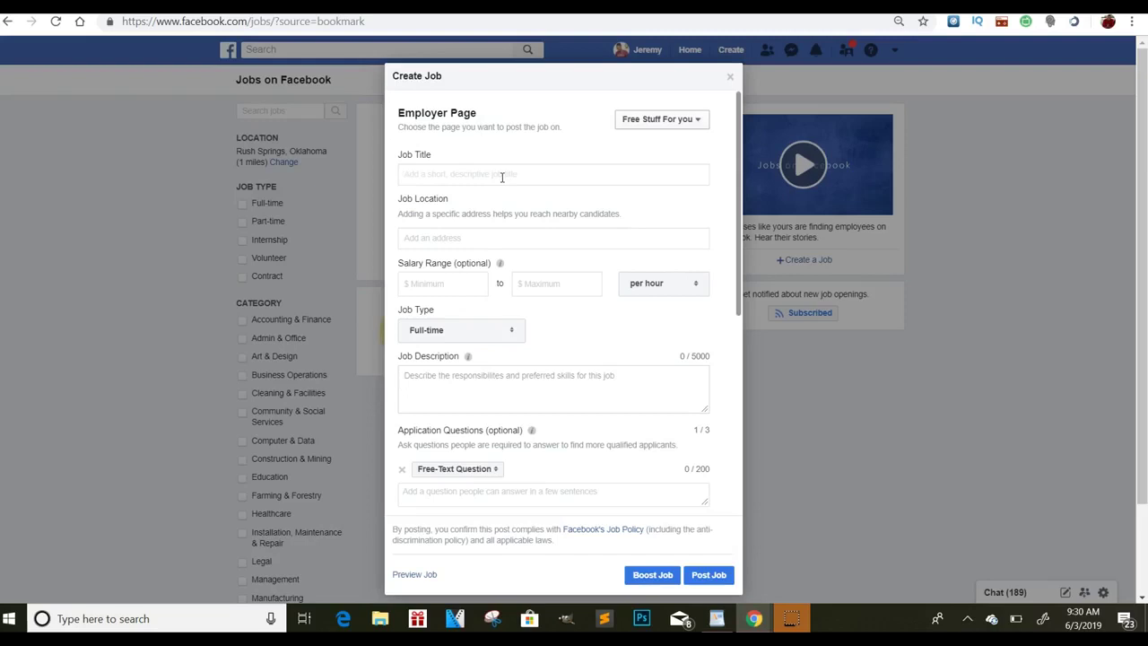
left_click(495, 178)
key("BackSpace")
key("BackSpace")
key("BackSpace")
key("BackSpace")
key("BackSpace")
key("BackSpace")
key("BackSpace")
key("BackSpace")
key("BackSpace")
key("BackSpace")
key("BackSpace")
key("BackSpace")
key("BackSpace")
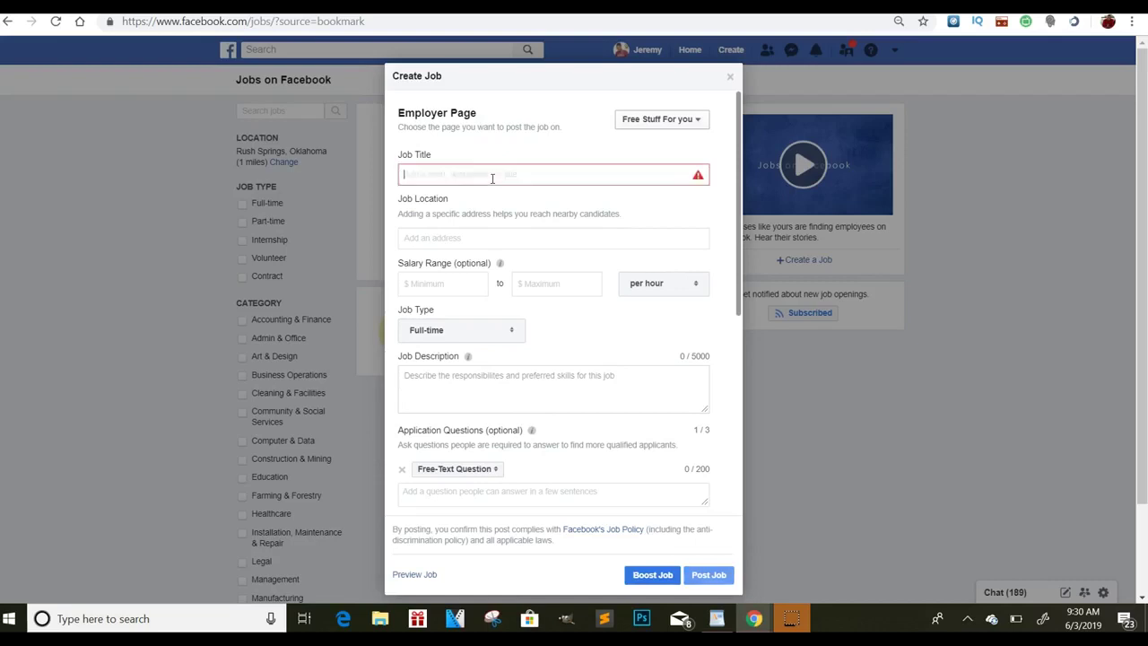
type("Sta")
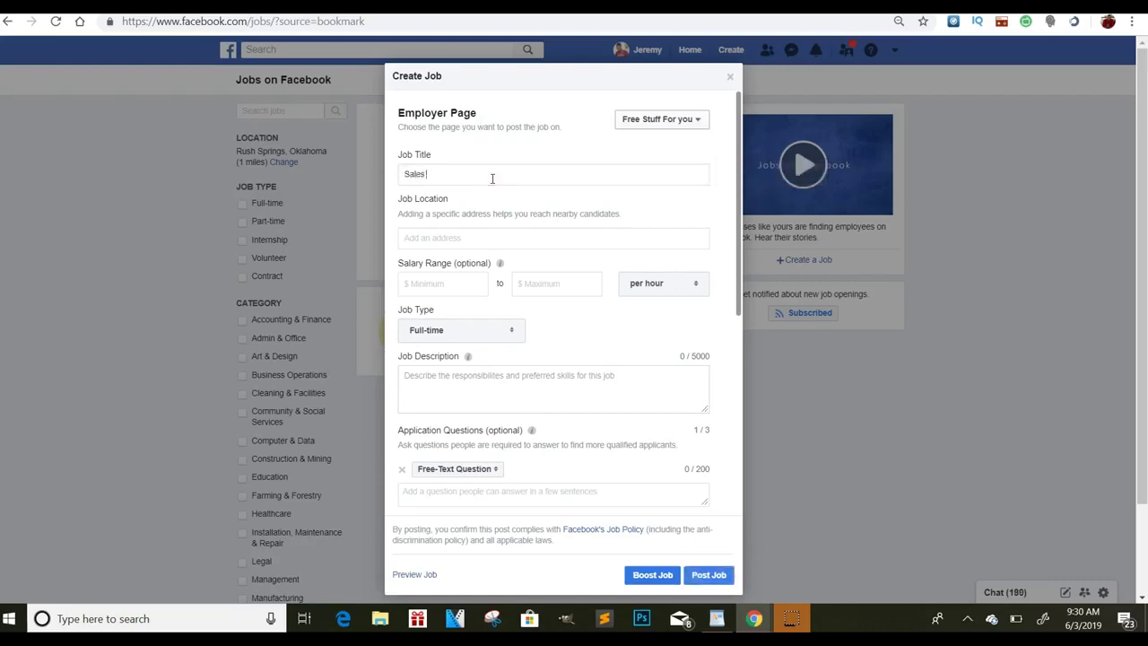
type("es Rep")
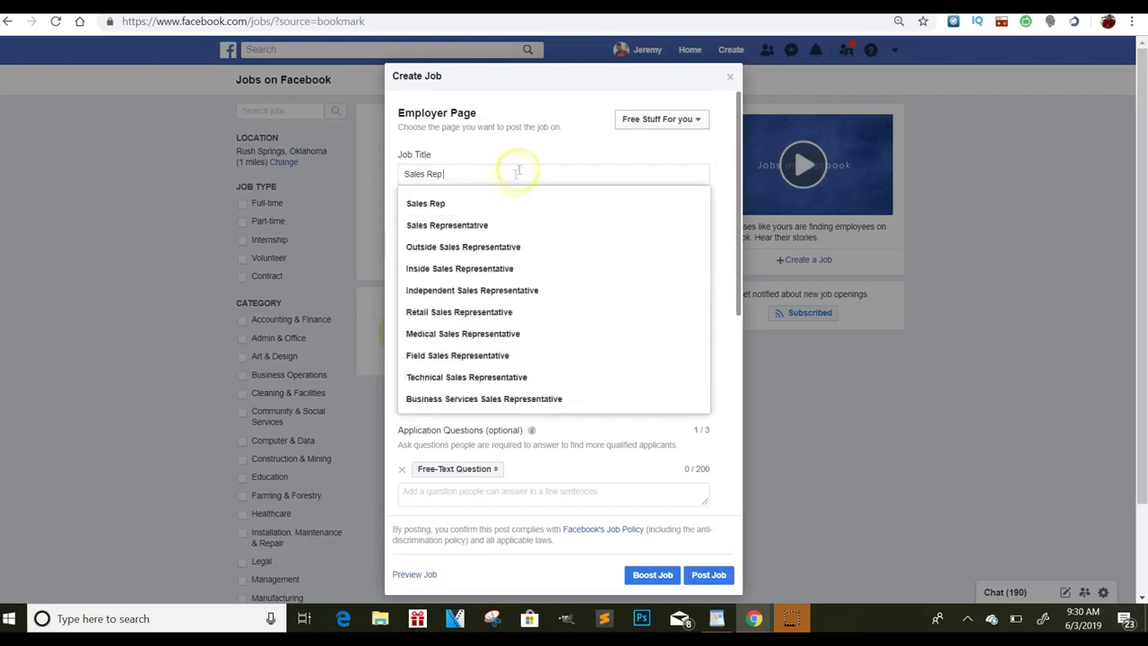
left_click(479, 224)
Try to set the job location to oklahoma as plain text and clear the entry
left_click(468, 233)
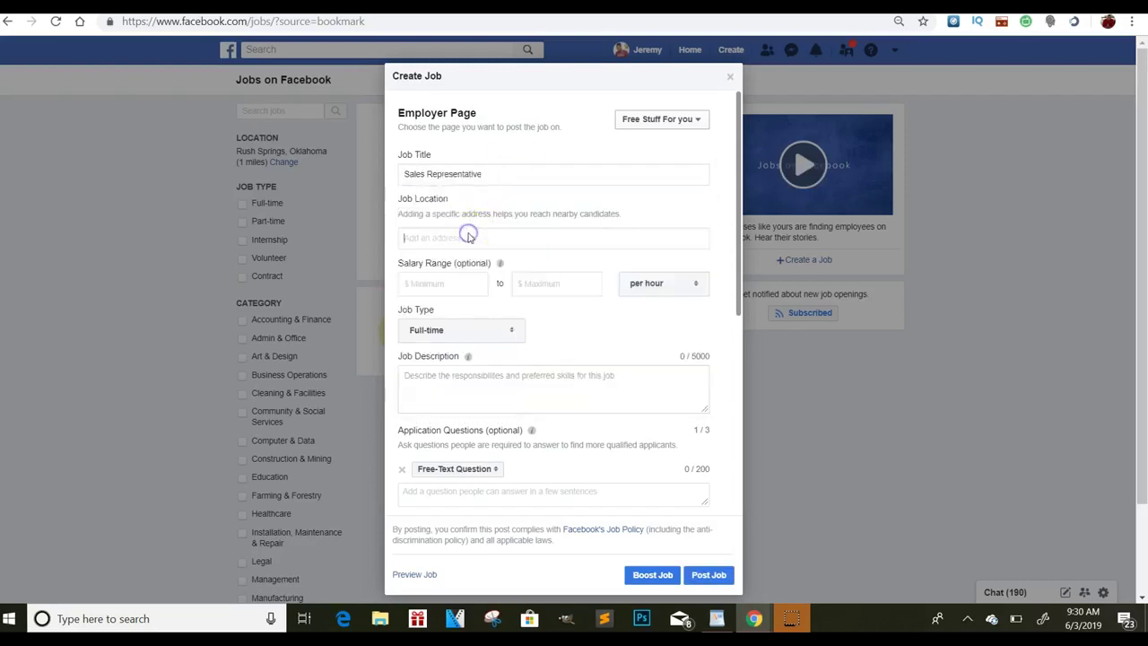
type("okla")
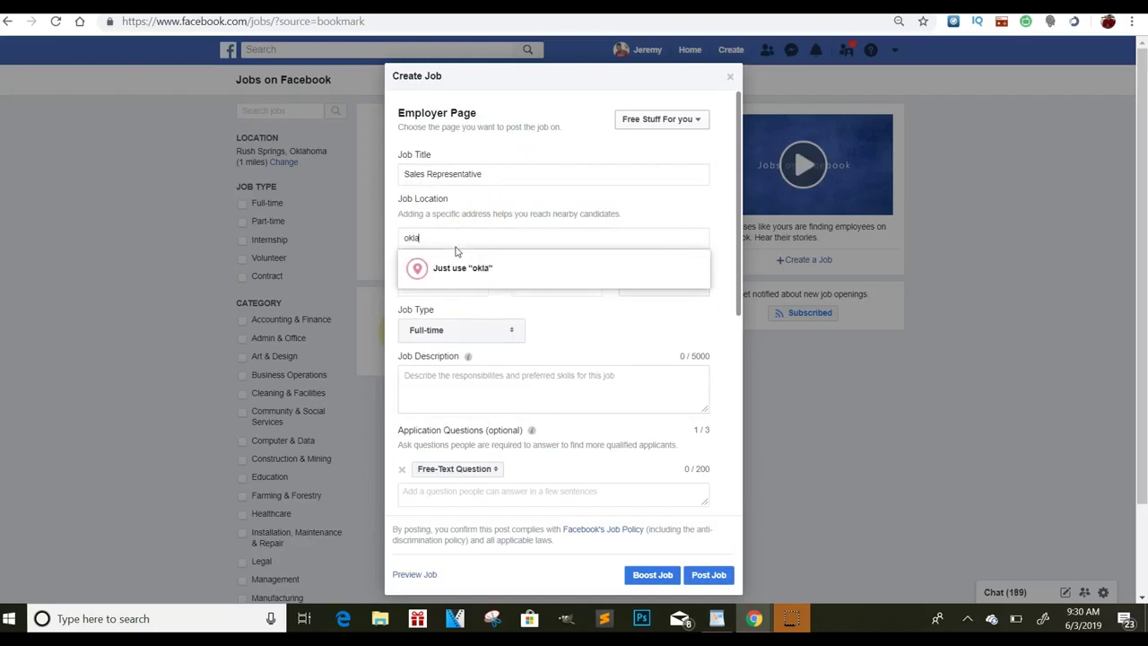
type("homa")
left_click(505, 192)
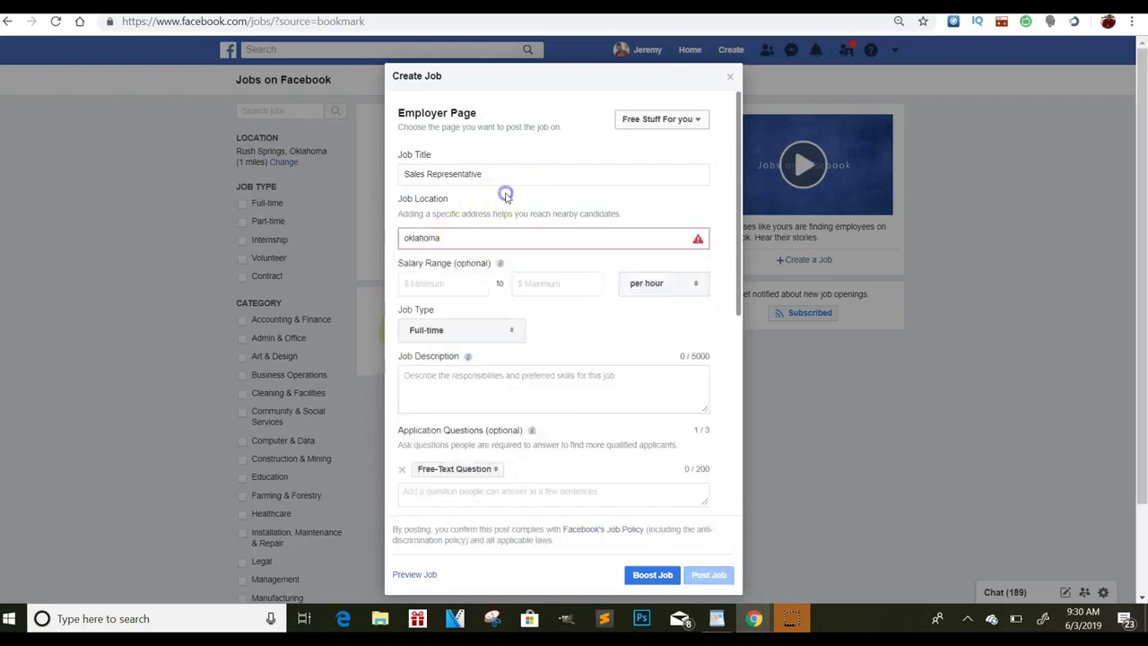
double_click(530, 239)
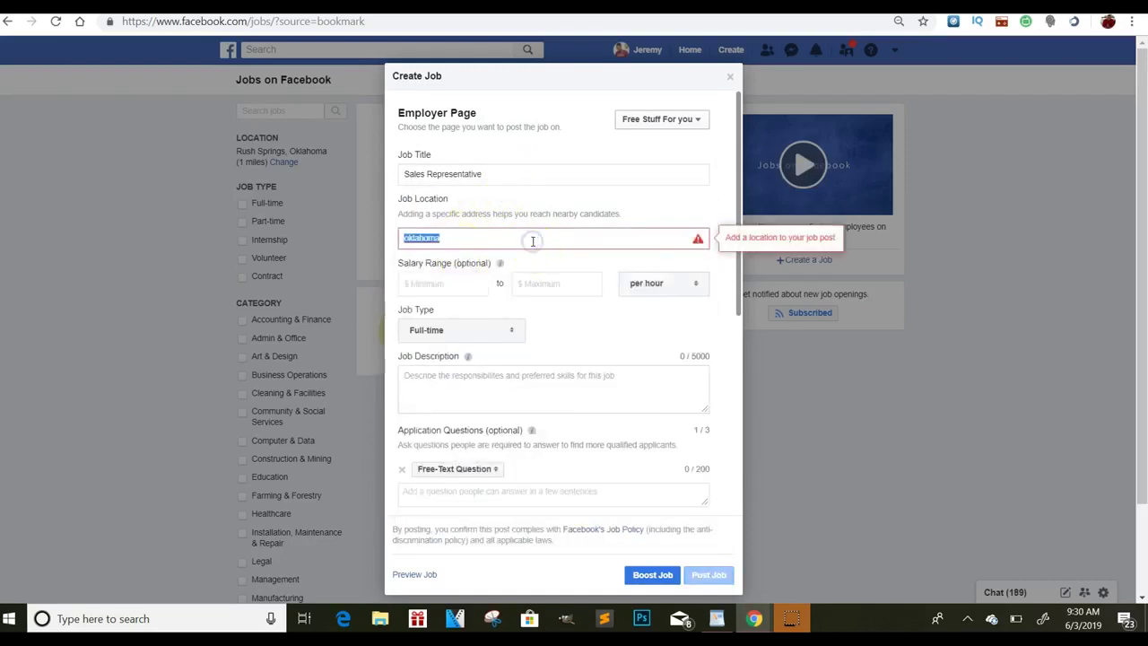
key("BackSpace")
type("ok")
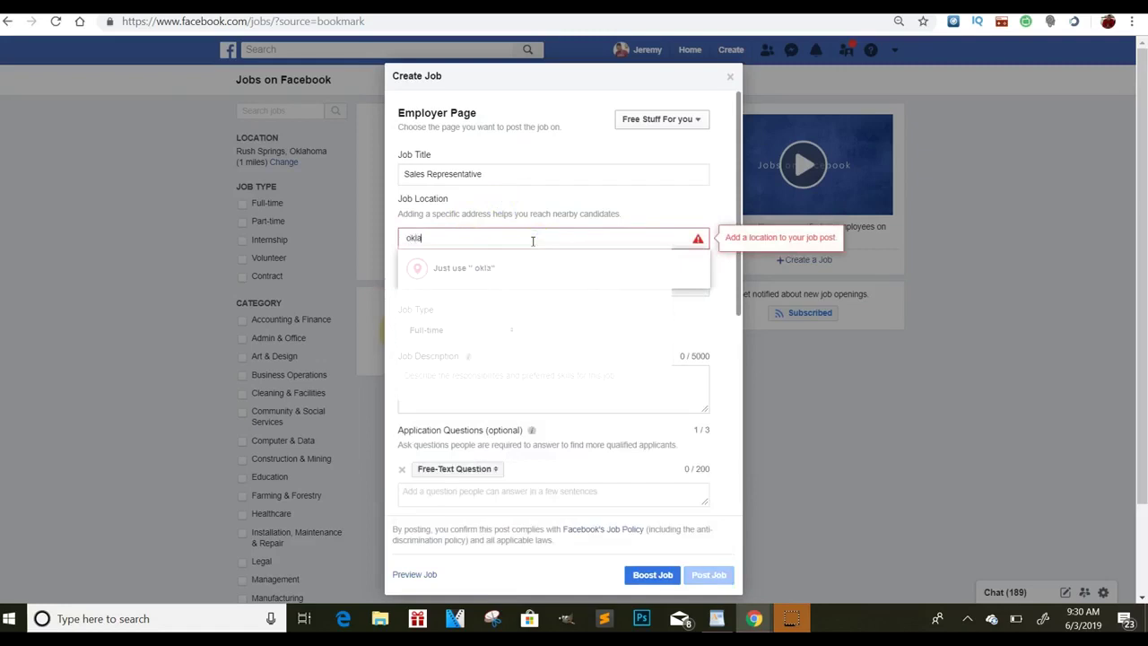
key("BackSpace")
key("BackSpace")
key("BackSpace")
key("BackSpace")
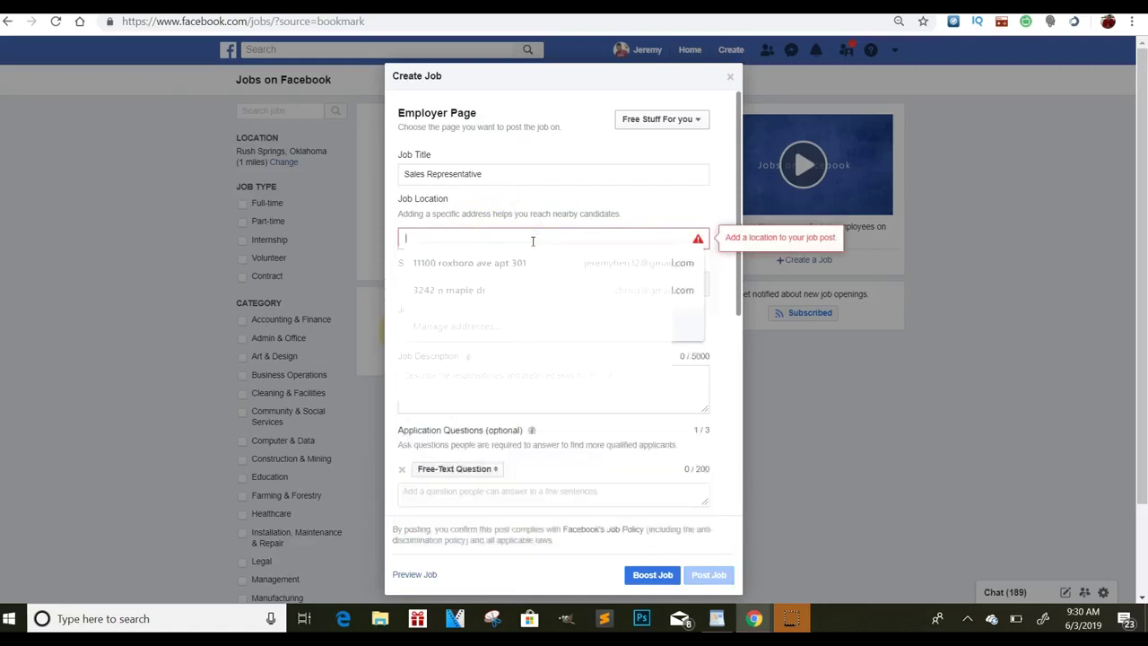
Search the places for oklahoma city and set the job location to the suggested place Oklahoma
type("oklah")
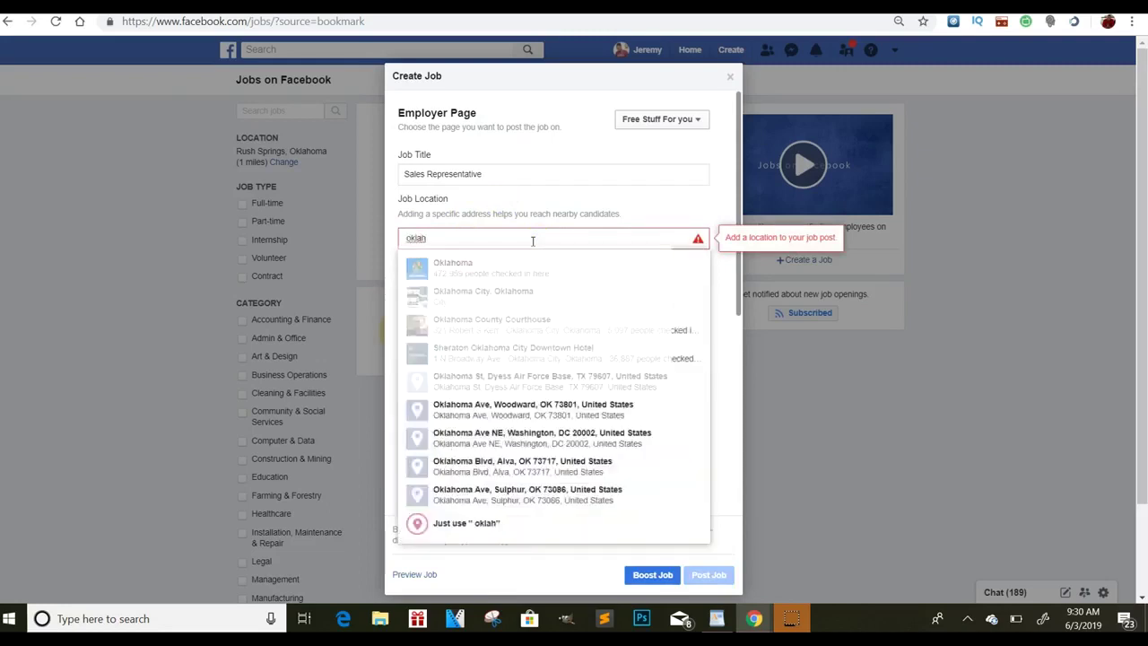
type("oma city")
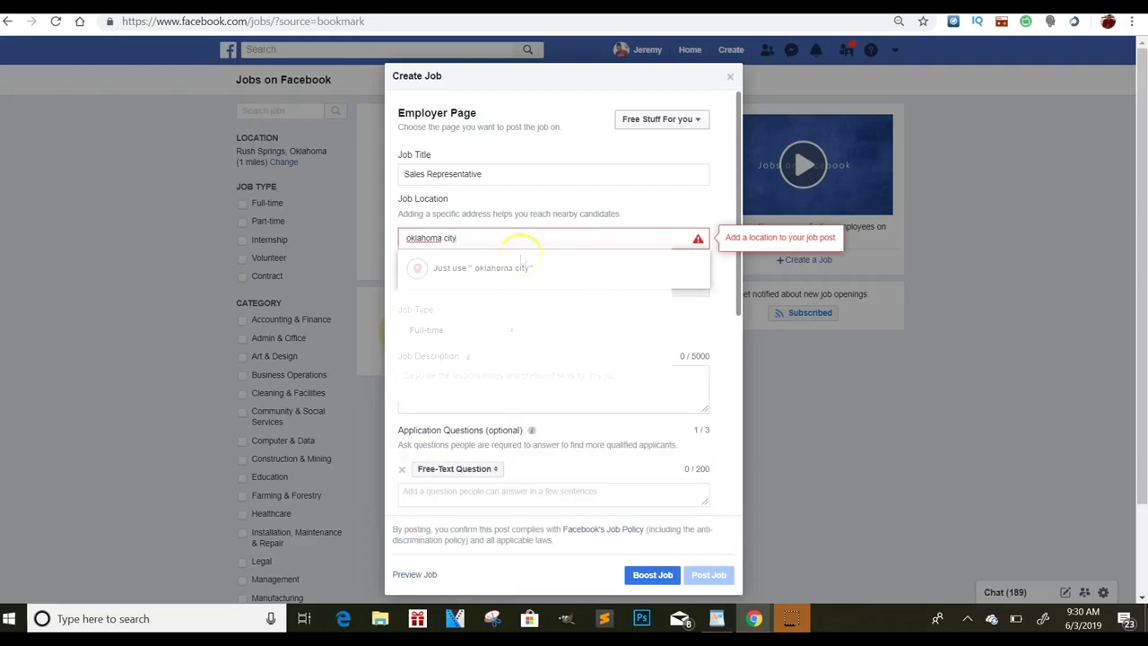
left_click(516, 266)
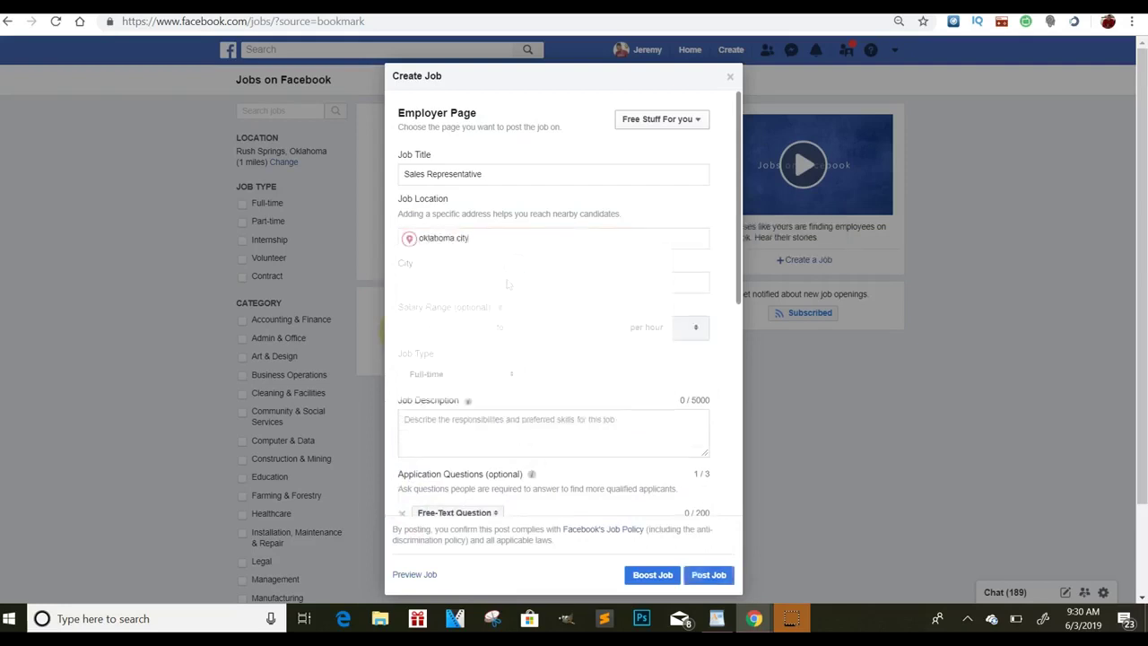
left_click(502, 285)
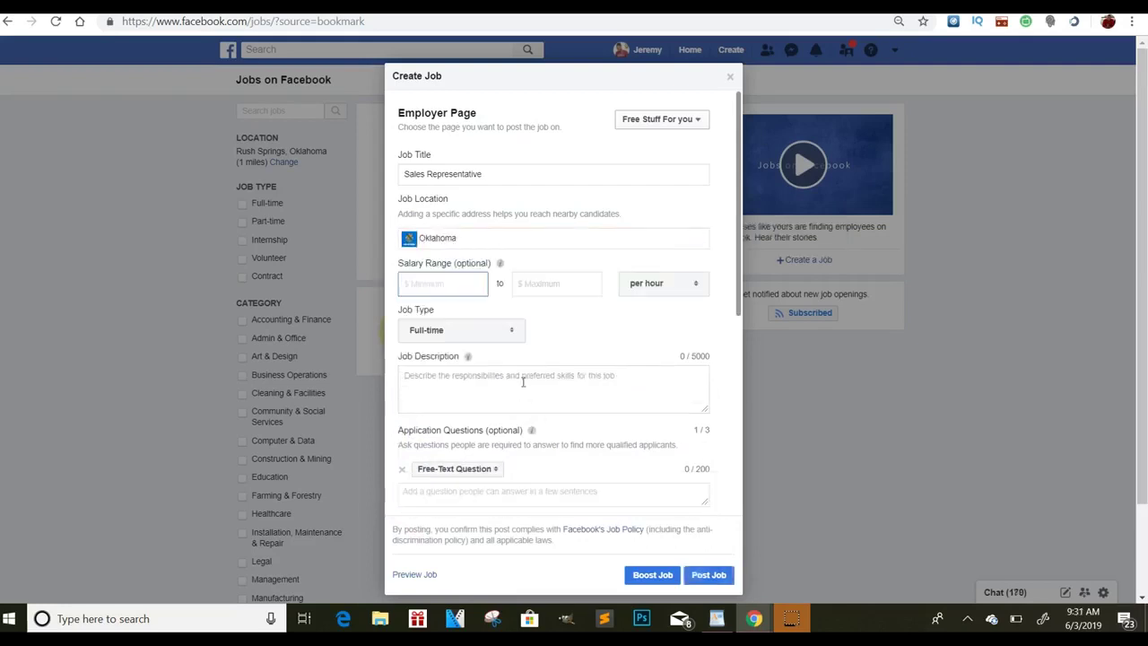
Set the salary range to $20.00 to $28.00 per hour
left_click(452, 287)
left_click(584, 273)
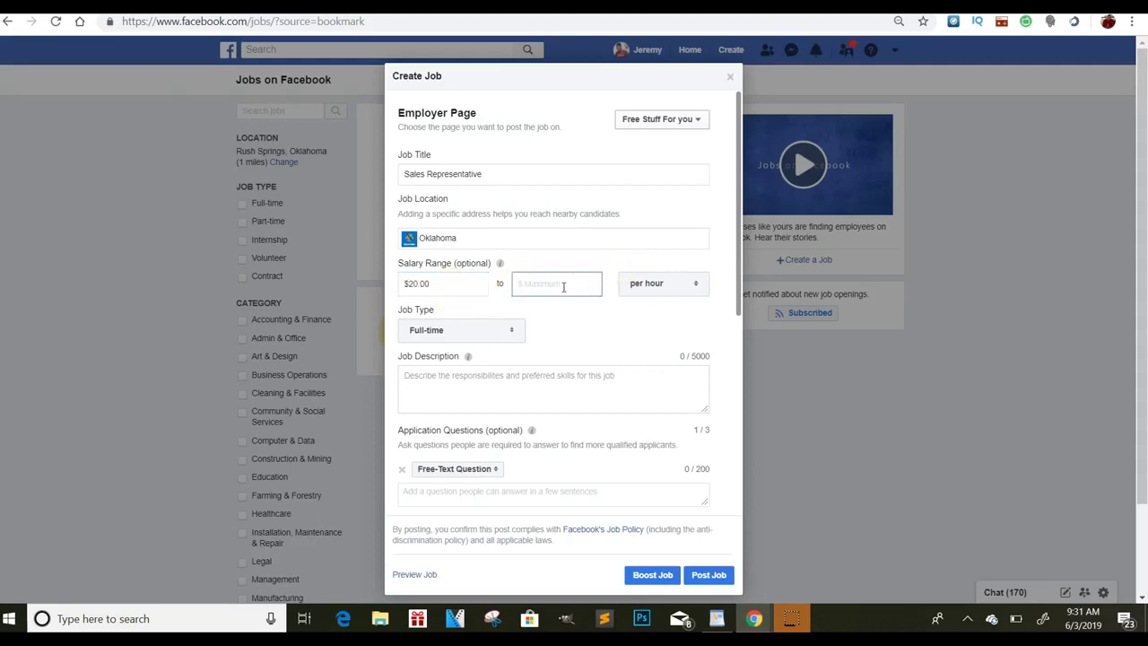
type("8")
key("BackSpace")
key("BackSpace")
left_click(584, 338)
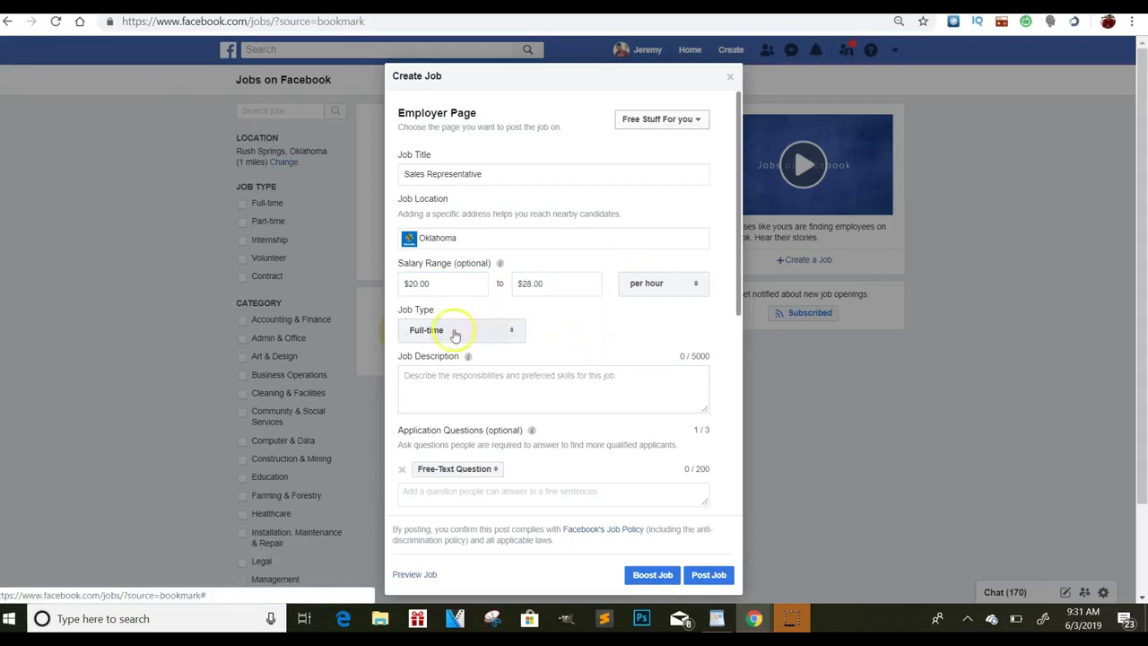
Enter the placeholder text fbxhxhgifddo as the job description and remove the attached cover photo
left_click(478, 384)
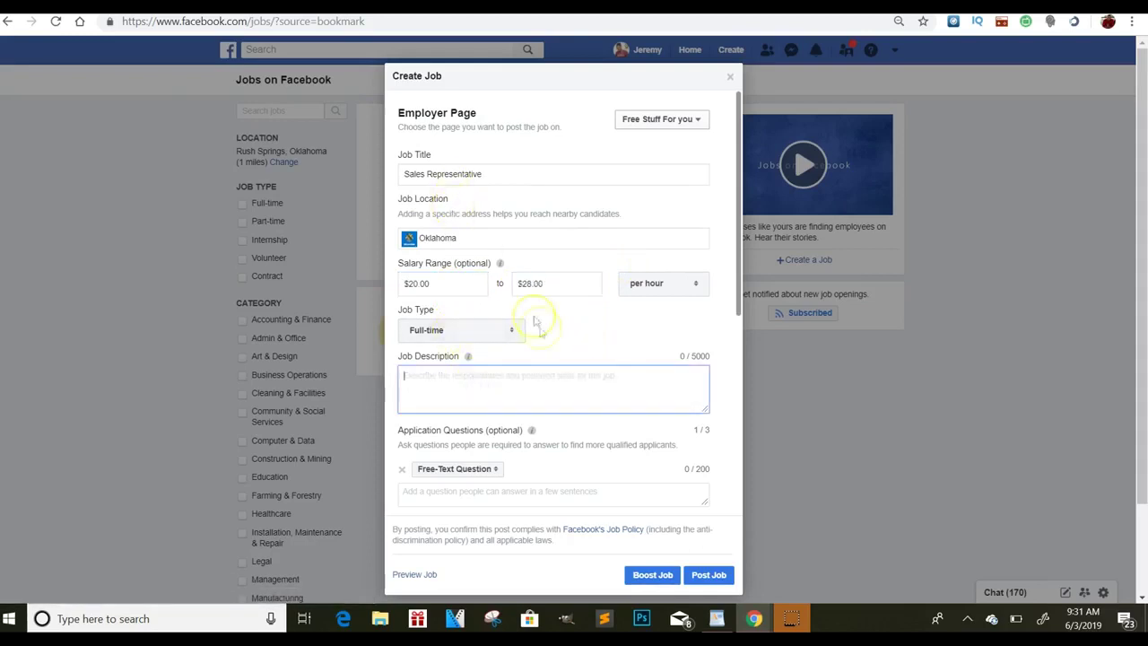
type("fbxhxhgifddd")
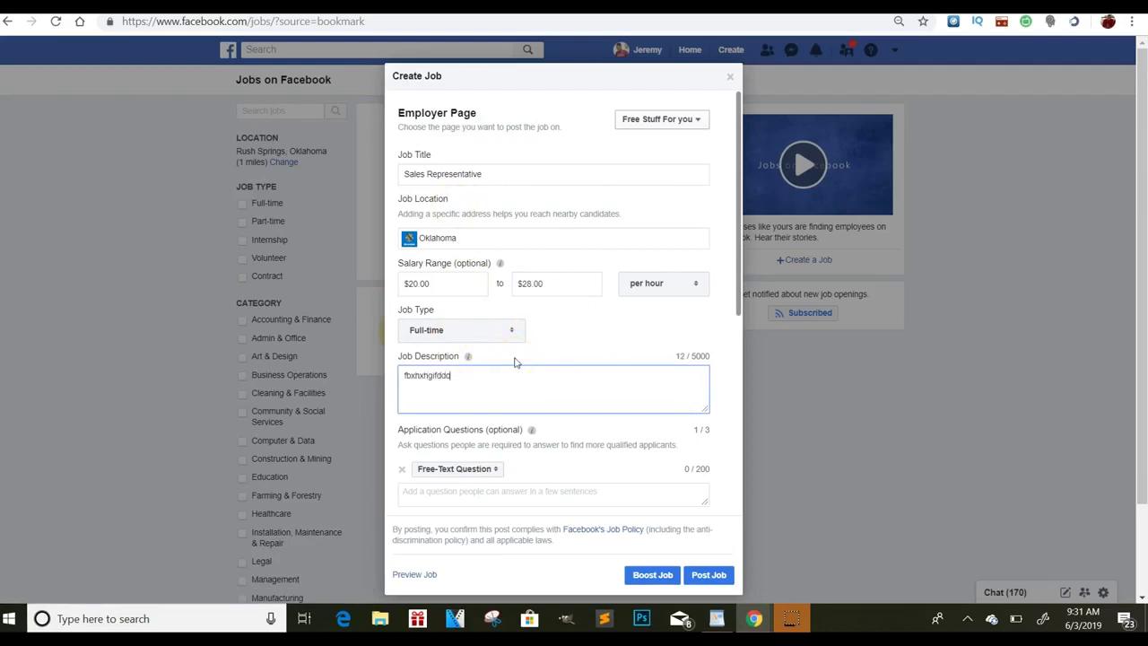
scroll(739, 330, "down", 1)
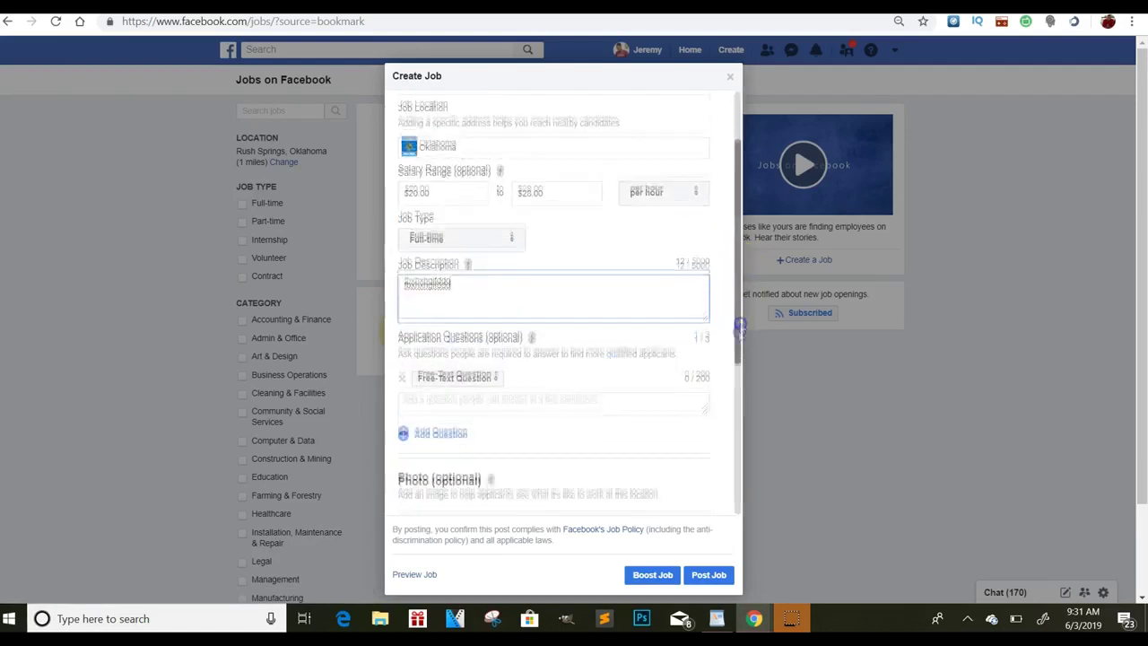
left_click_drag(739, 330, 731, 461)
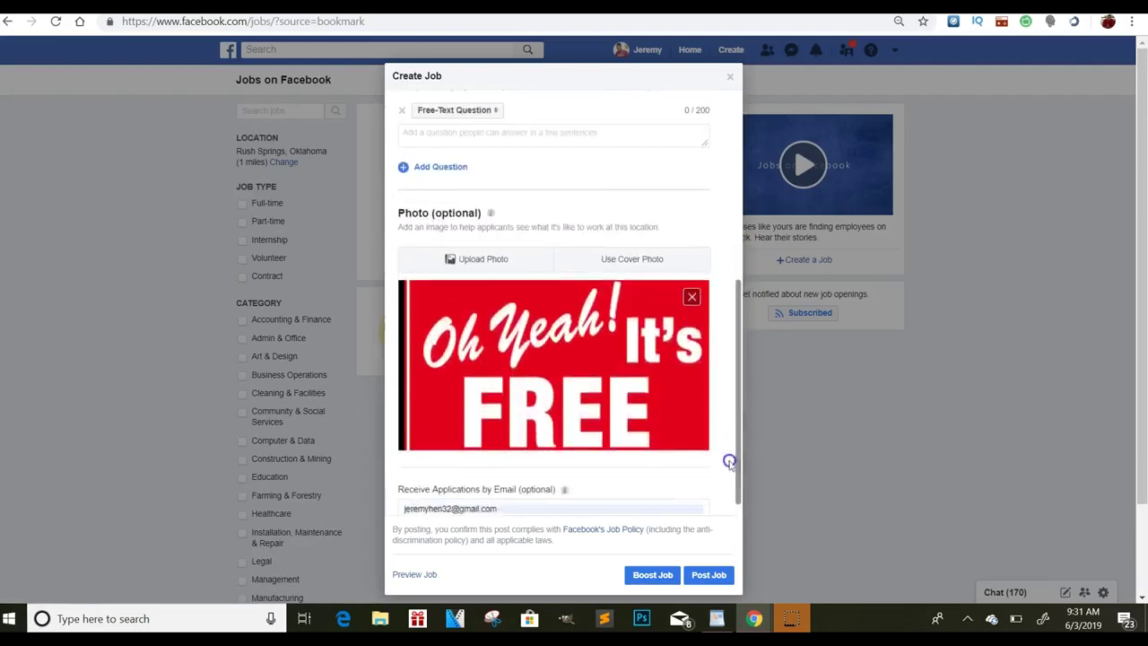
left_click(691, 305)
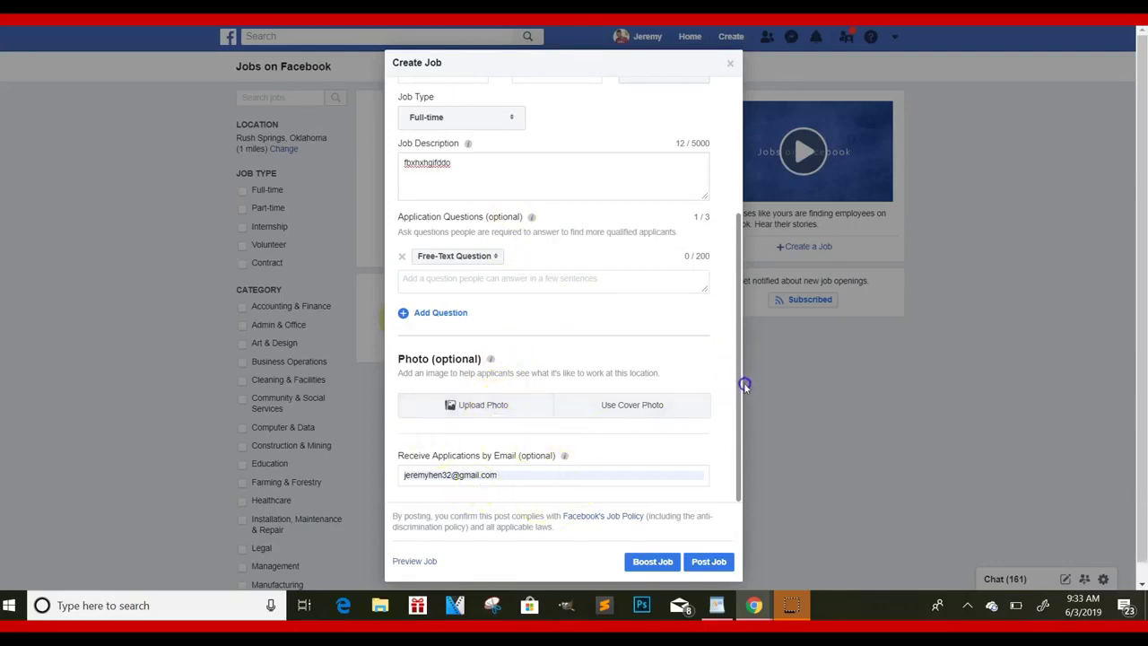
Publish the completed Sales Representative job without boosting it
left_click_drag(744, 385, 737, 411)
left_click(709, 562)
left_click(710, 563)
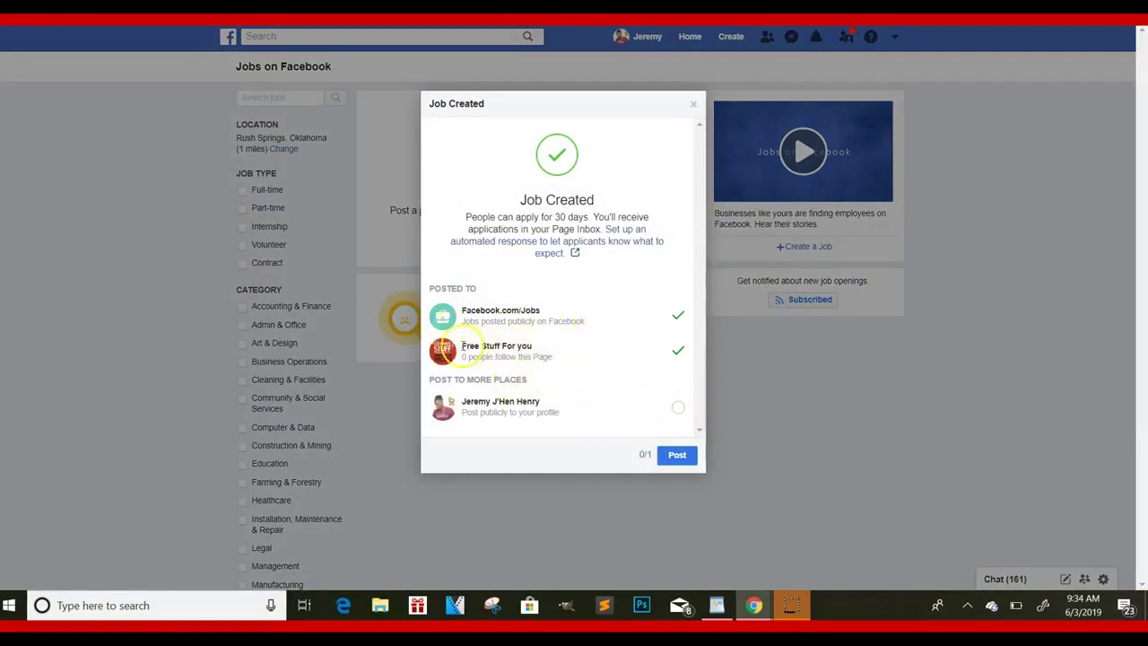
Close the Job Created confirmation without sharing the job to the profile, and decline the offer to boost it
left_click_drag(463, 347, 536, 347)
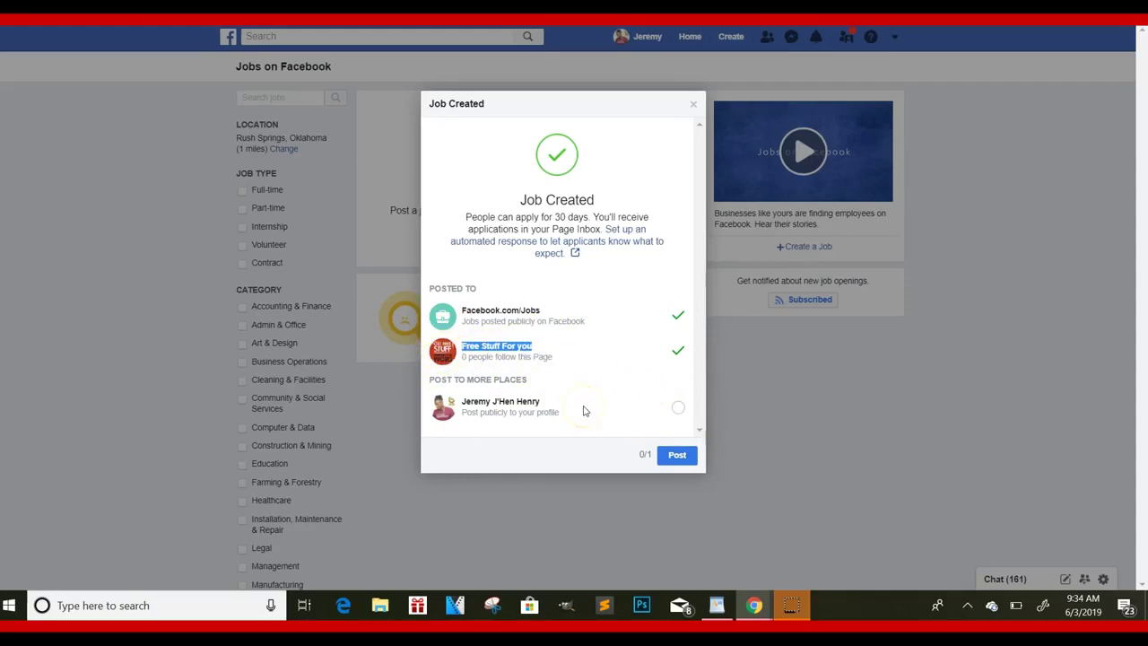
left_click(694, 104)
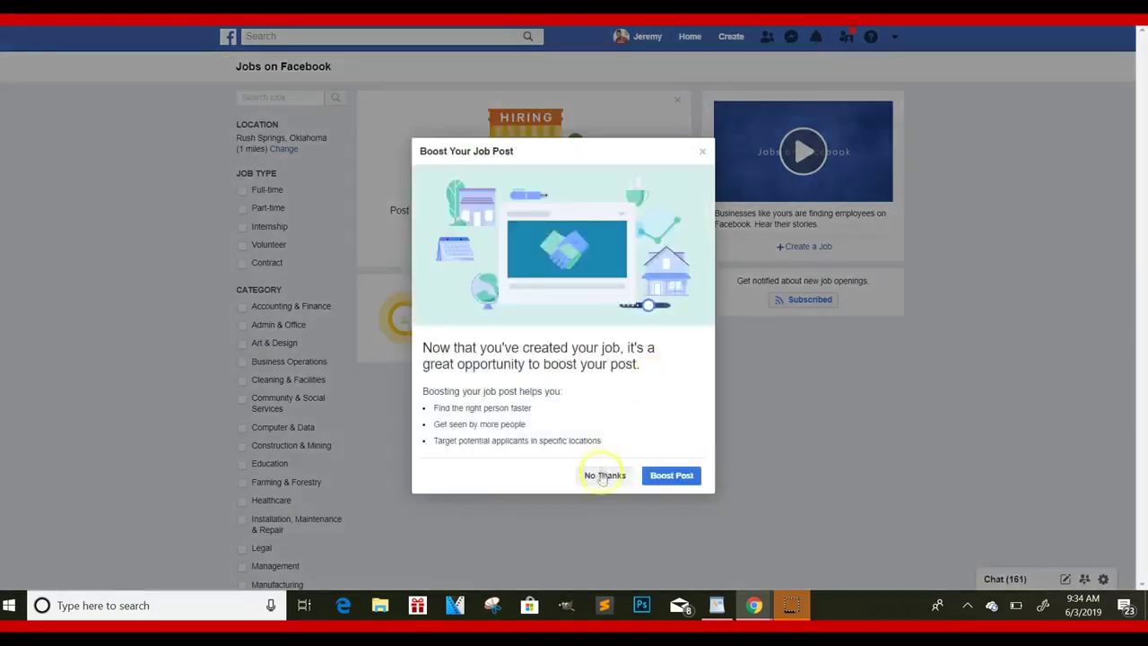
left_click(603, 478)
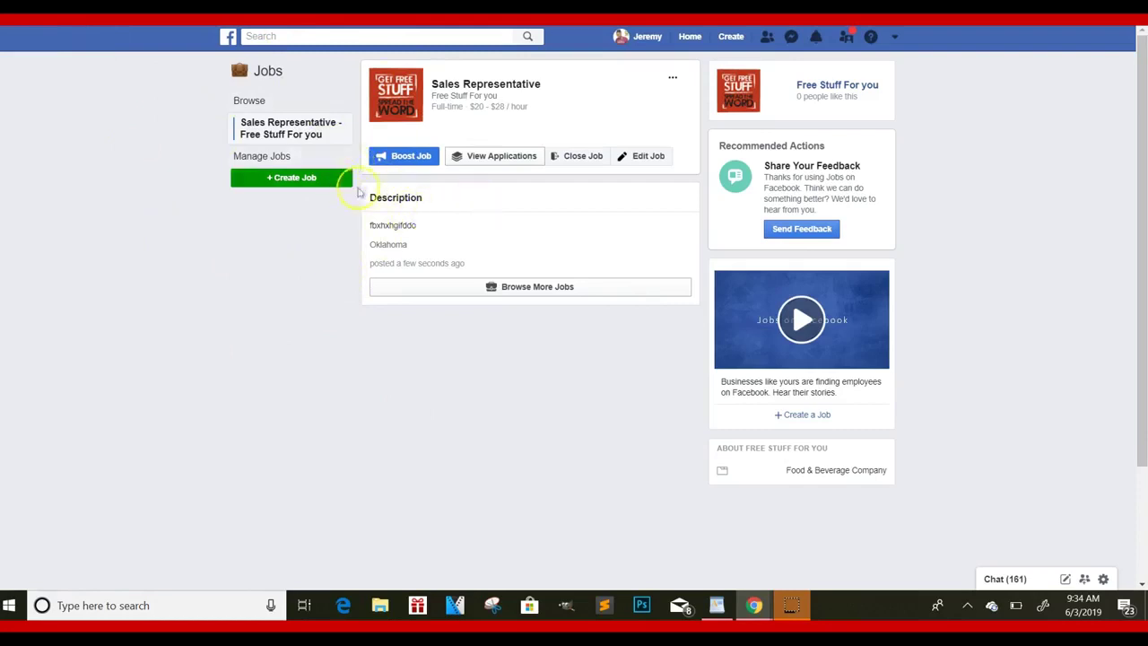
Review the description section of the published Sales Representative job listing
left_click_drag(370, 194, 468, 205)
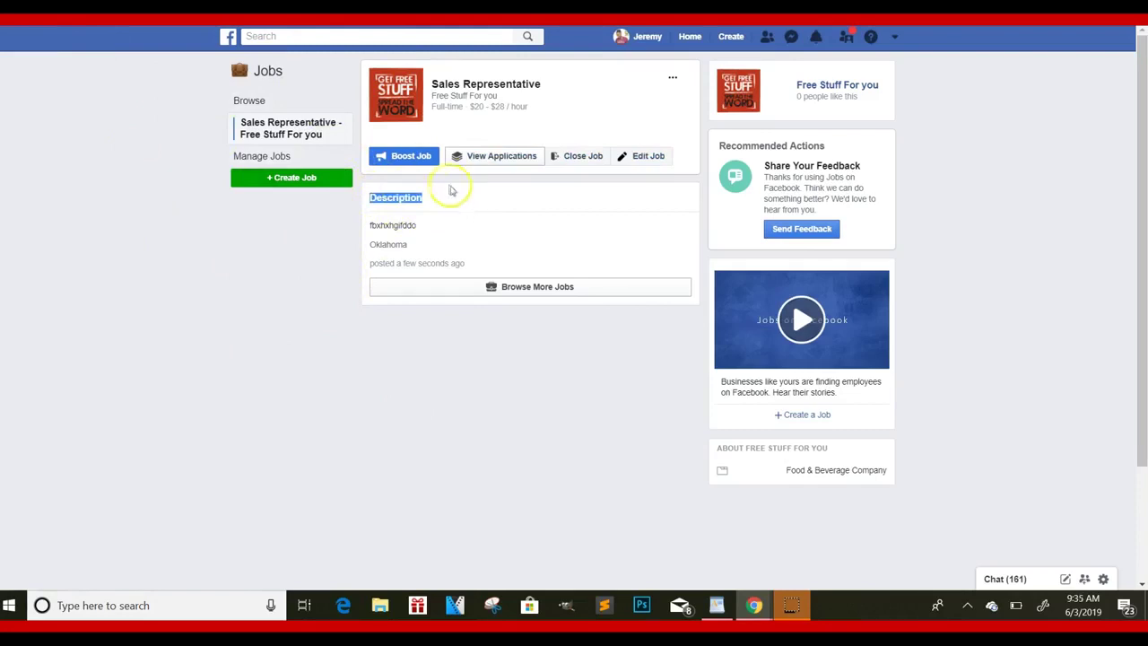
left_click(447, 183)
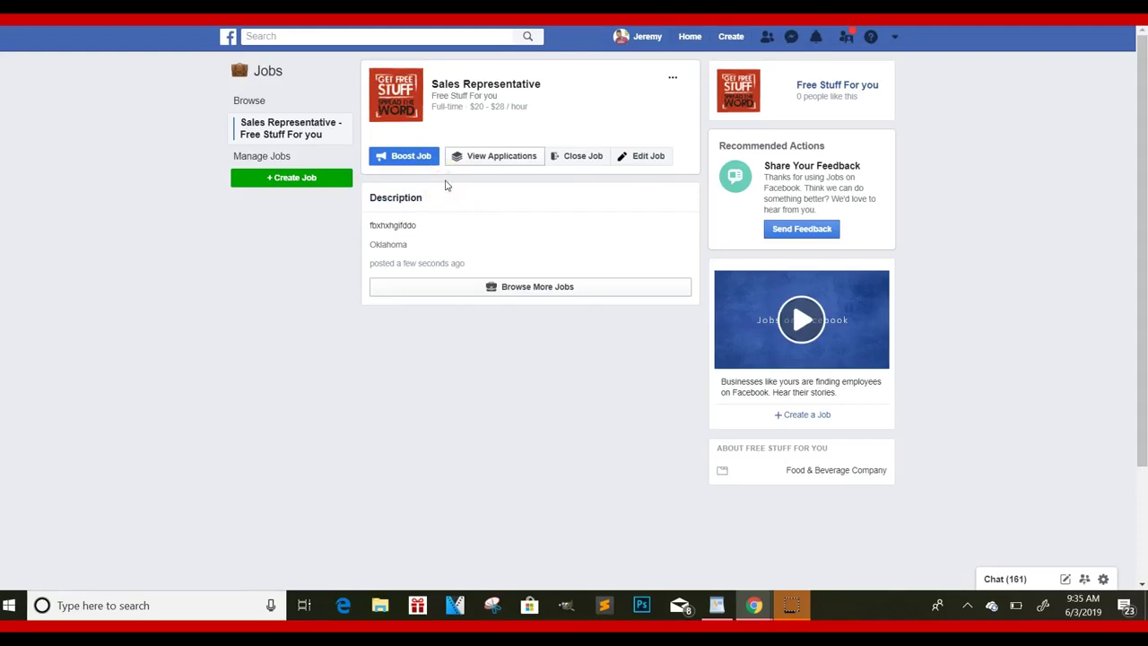